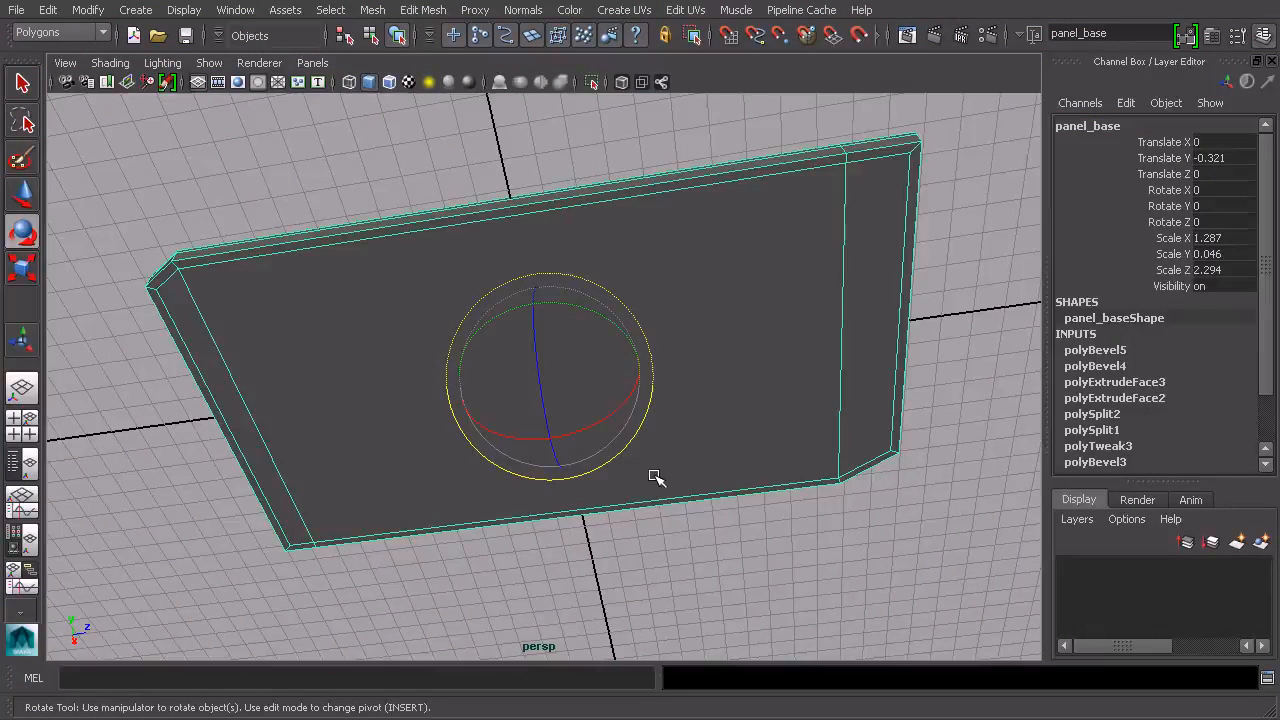
Extrude the large underside face of panel_base with an offset of about 4.3, shrinking it to a small central rectangle
left_click(836, 116)
left_click(841, 156)
right_click_drag(805, 218, 805, 264)
left_click(676, 360)
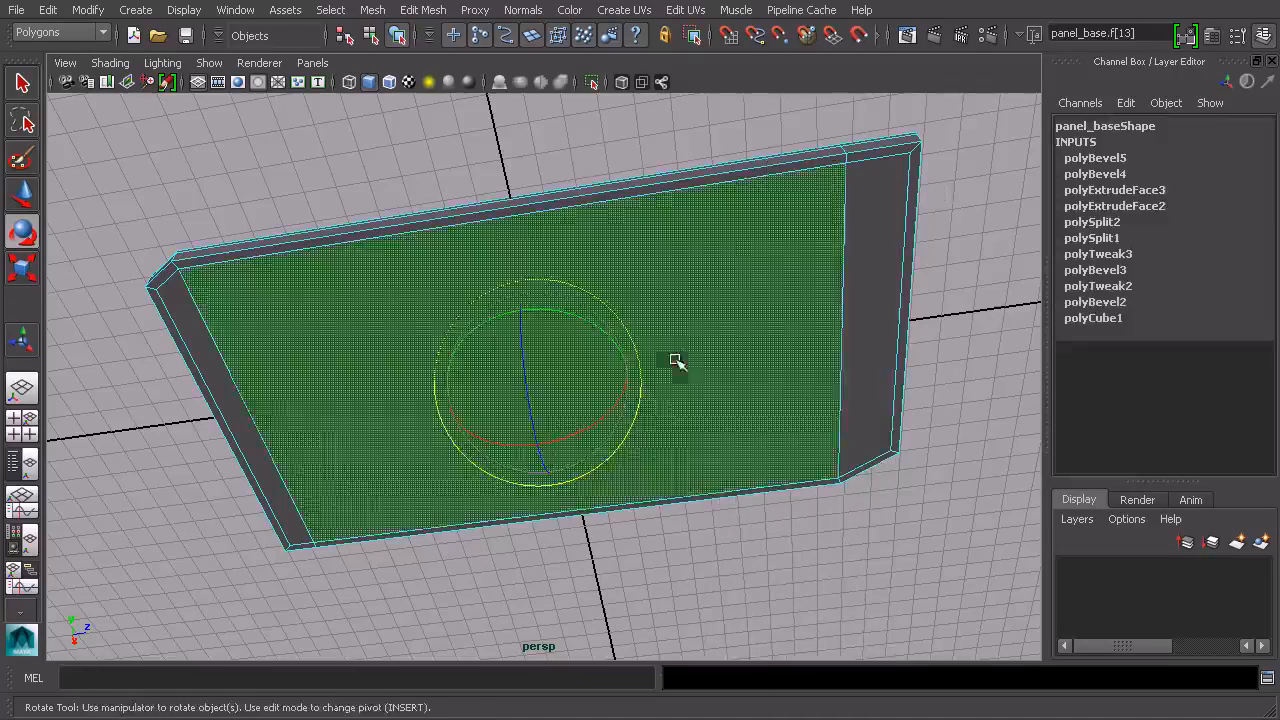
mouse_move(740, 386)
left_mouse_down("alt")
mouse_move(706, 371)
mouse_move(686, 523)
mouse_move(700, 352)
mouse_move(603, 286)
mouse_move(694, 314)
mouse_move(692, 390)
mouse_move(740, 401)
left_mouse_up("alt")
left_click(423, 12)
left_click(438, 82)
left_click_drag(683, 447, 700, 323, "alt")
left_click_drag(305, 315, 519, 357, "alt")
left_click_drag(510, 420, 500, 325, "alt")
left_click_drag(460, 465, 463, 470)
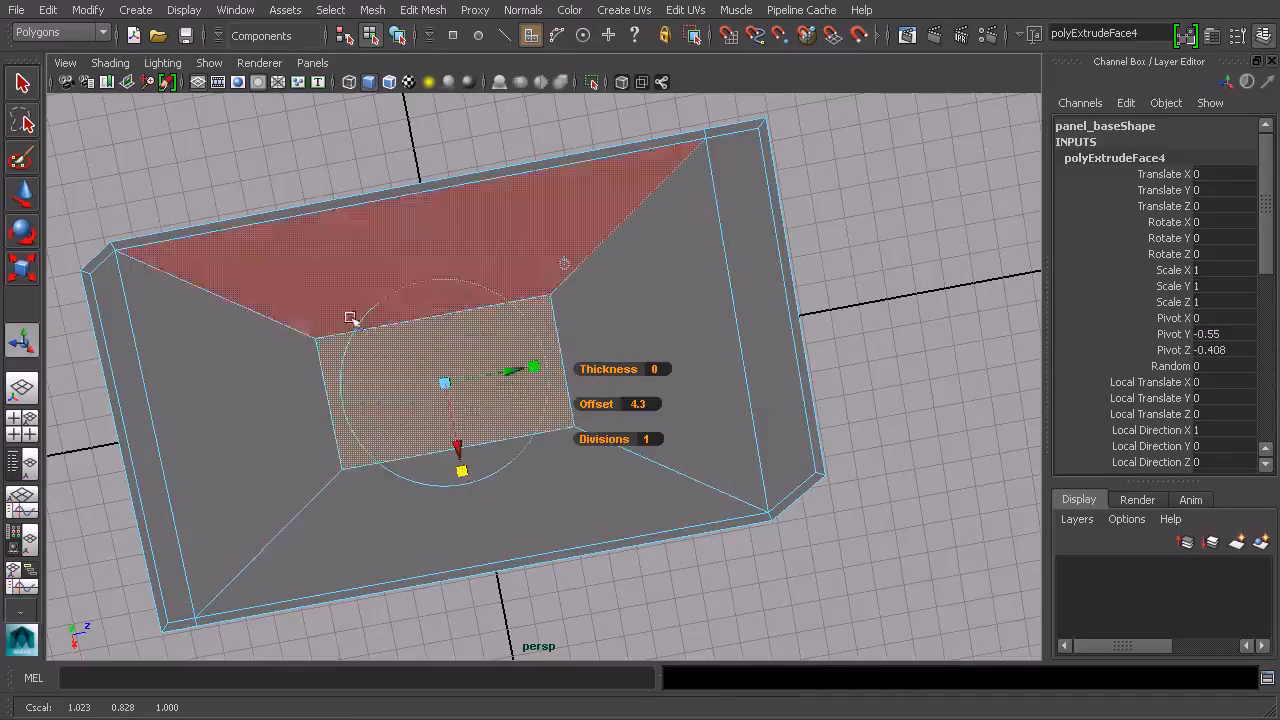
Extrude the central rectangular face on the panel's underside outward with a thickness of about 1.2
left_click_drag(720, 390, 805, 420, "alt")
left_click(903, 374)
left_click_drag(903, 374, 852, 340, "alt")
left_click(507, 414)
left_click_drag(500, 386, 626, 343, "alt")
scroll(626, 343, "up", 2)
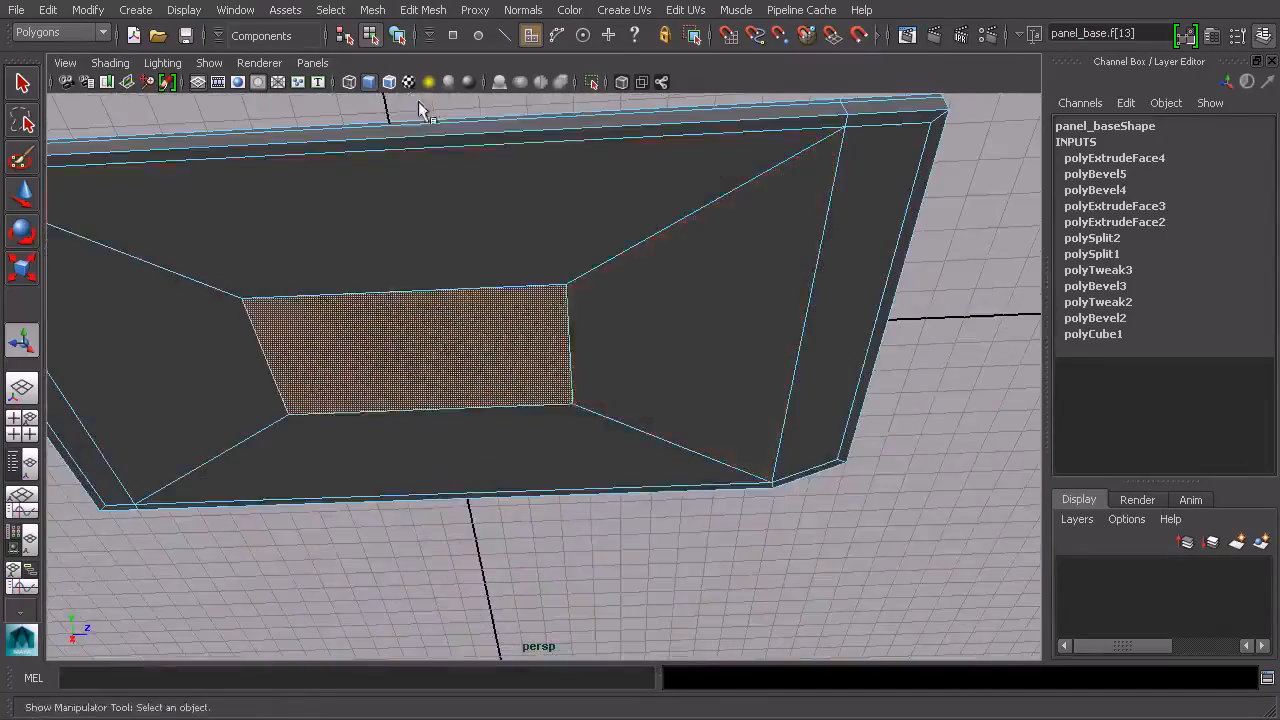
left_click(372, 10)
mouse_move(423, 10)
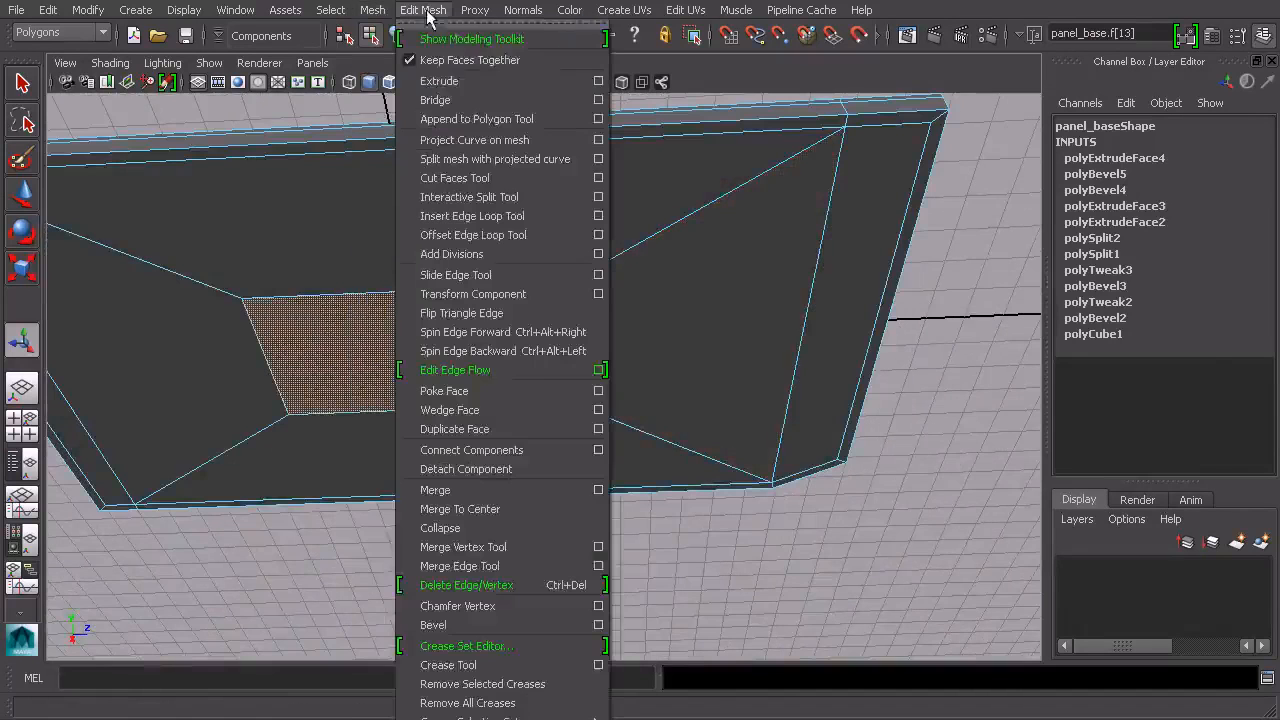
left_click(440, 80)
left_click_drag(549, 263, 634, 472, "alt")
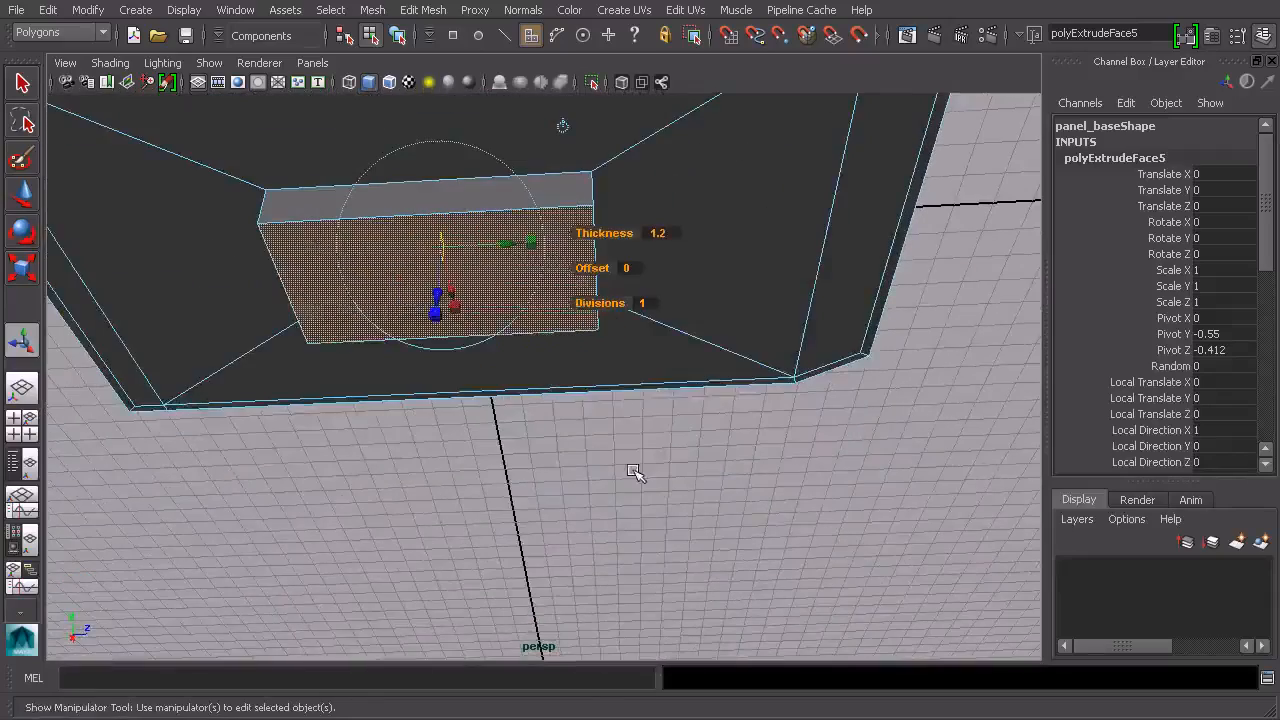
left_click_drag(536, 315, 534, 392, "alt")
middle_click_drag(530, 292, 578, 394, "alt")
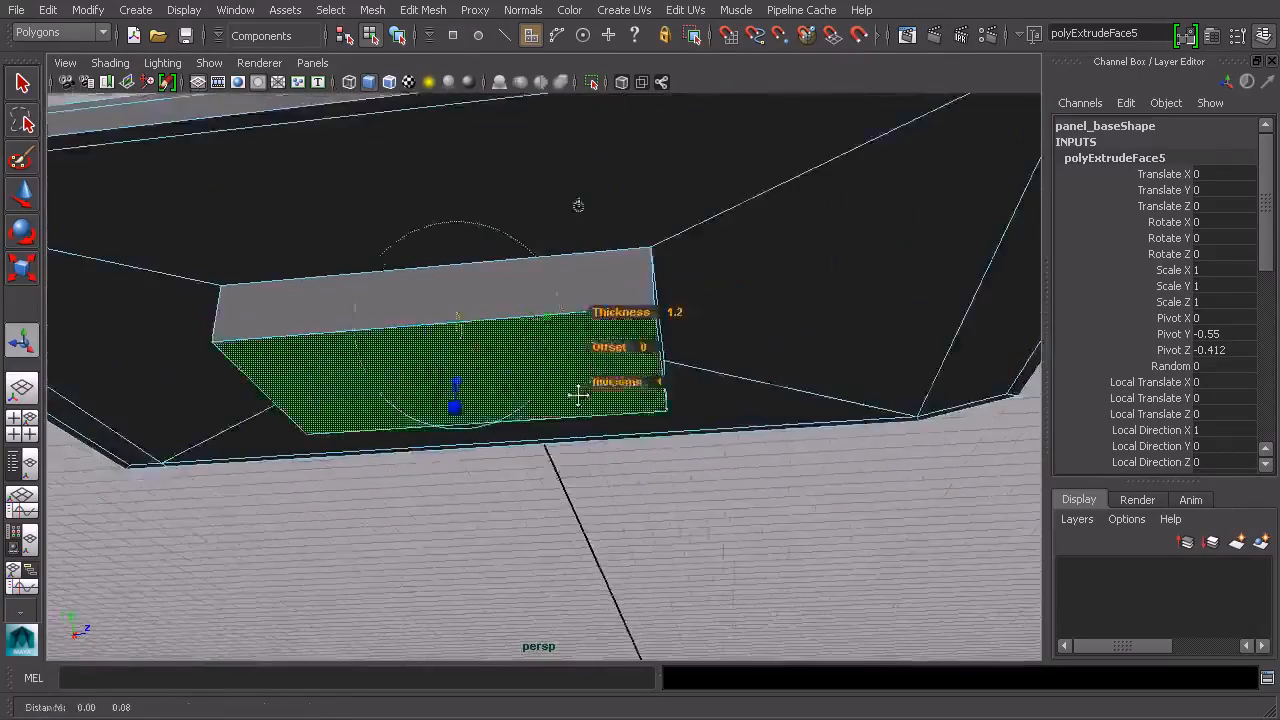
scroll(578, 394, "up", 3)
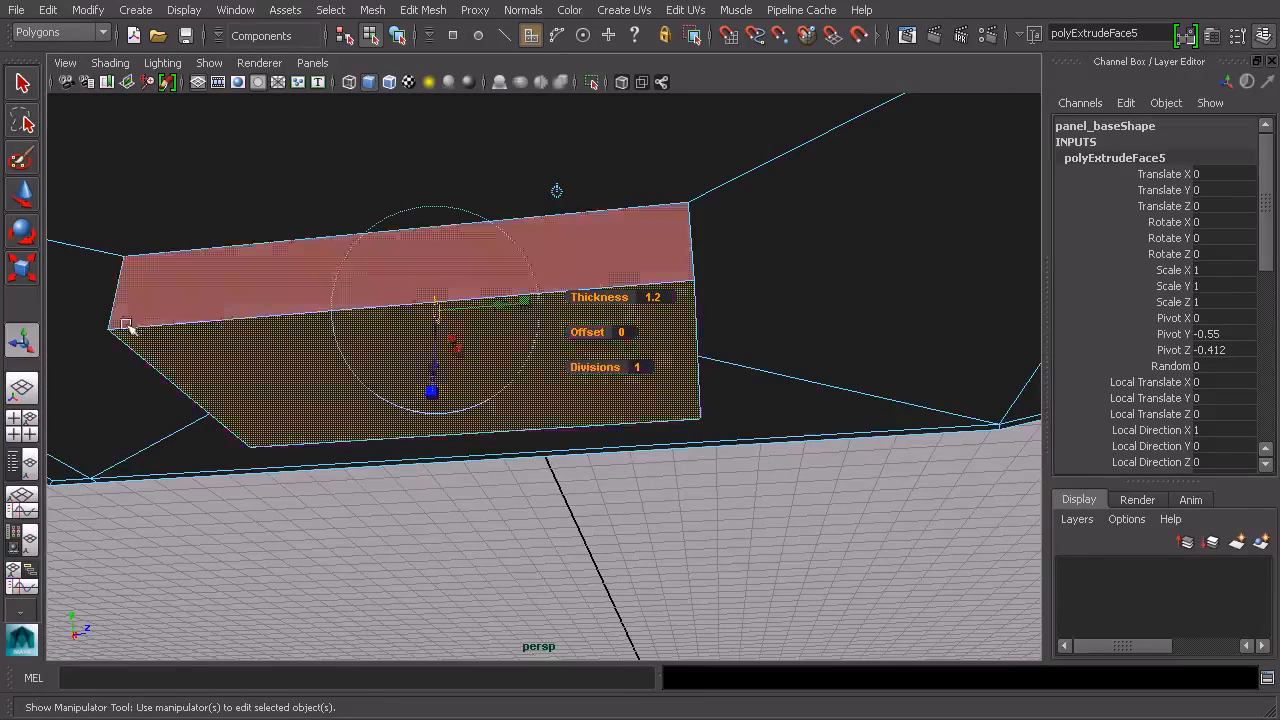
Extrude the block's end face again by about 0.1, scale it in slightly for a chamfered edge, and return to object mode
left_click_drag(655, 277, 586, 294, "alt")
left_click_drag(472, 349, 560, 373, "alt")
key("ctrl+e")
left_click(482, 376)
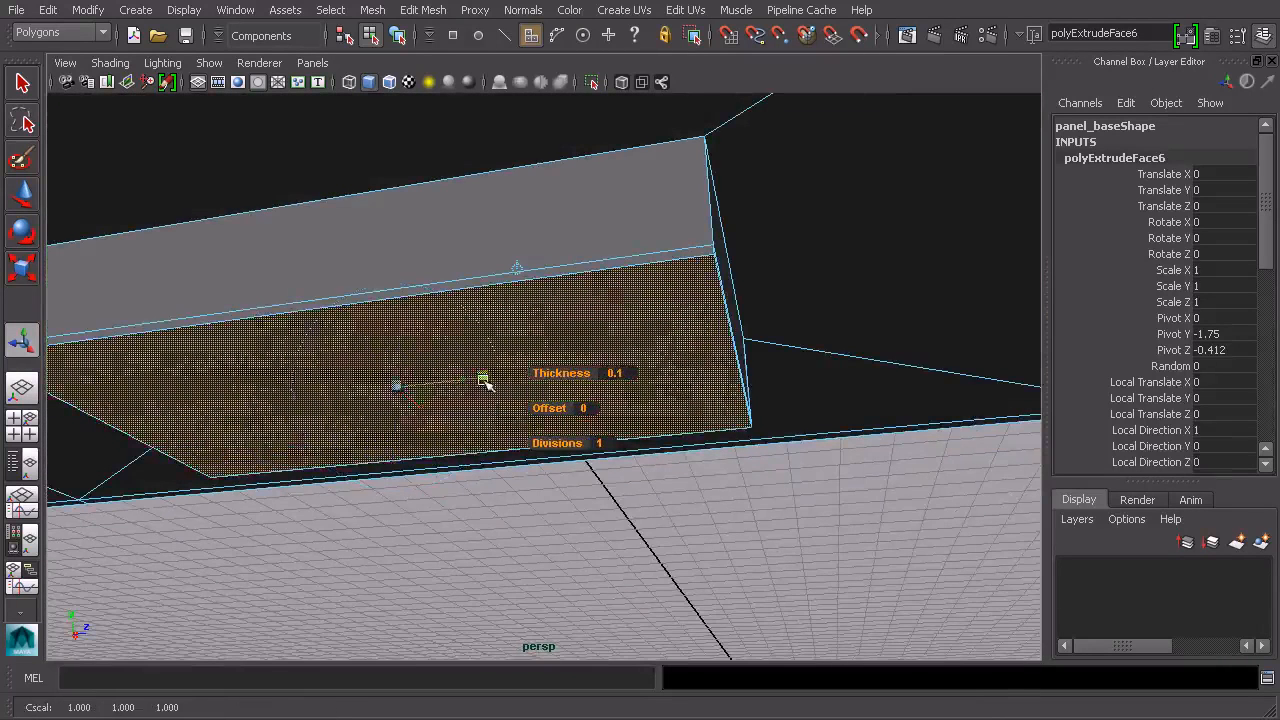
left_click_drag(400, 387, 500, 340)
left_click(398, 36)
left_click(803, 563)
left_click_drag(731, 369, 659, 319, "alt")
left_click(659, 319)
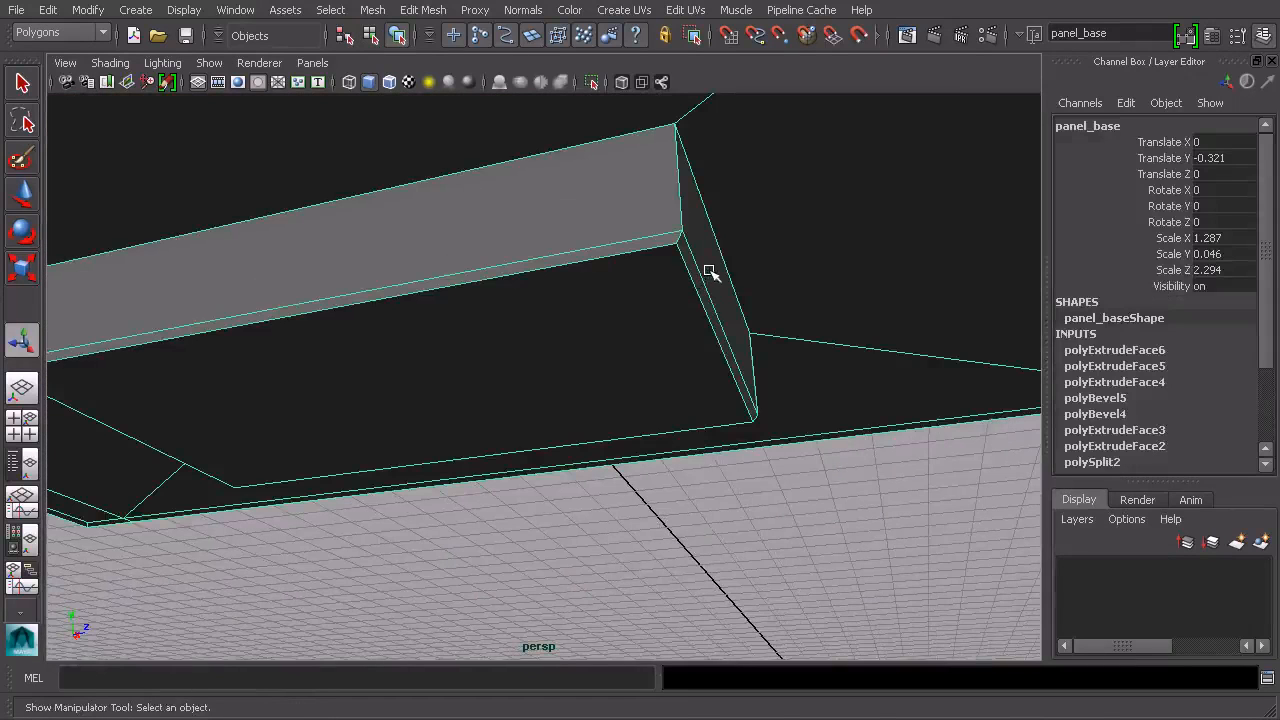
Examine the extruded block on the underside from several angles and look over the construction history of panel_base
left_click(743, 510)
left_click_drag(691, 388, 655, 332, "alt")
left_click(655, 332)
left_click_drag(752, 333, 585, 311, "alt")
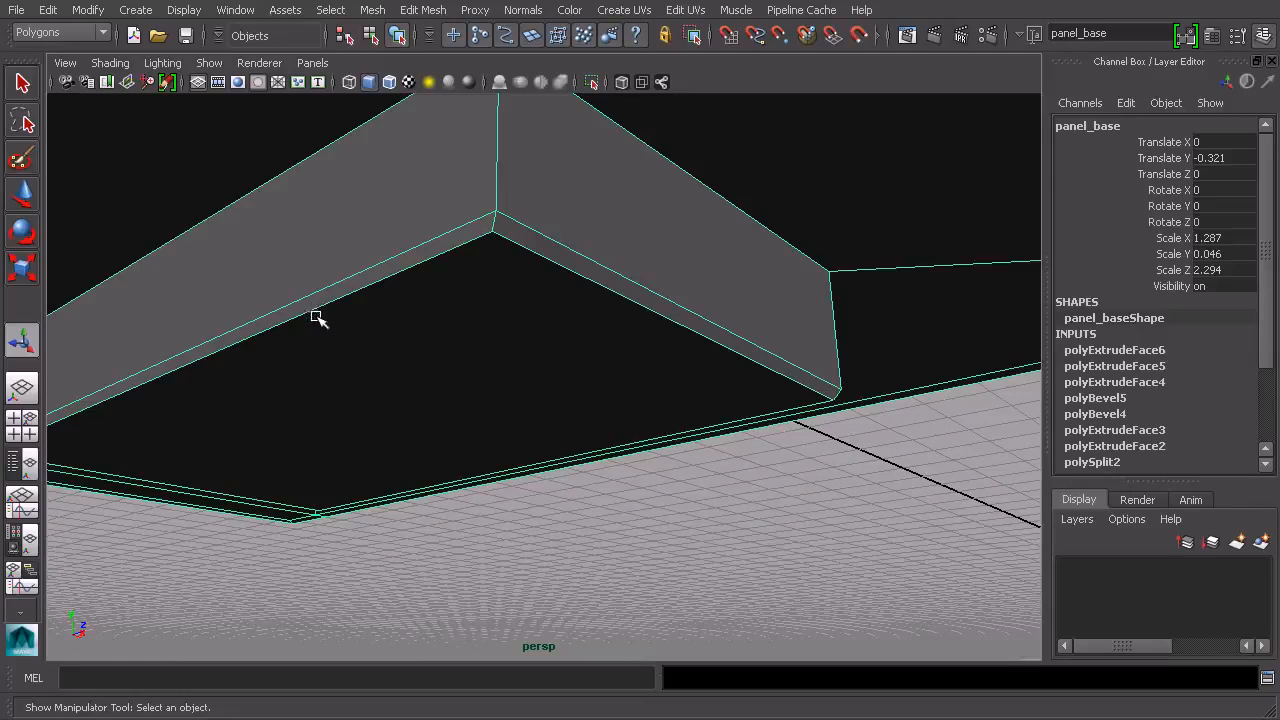
left_click_drag(425, 280, 489, 284, "alt")
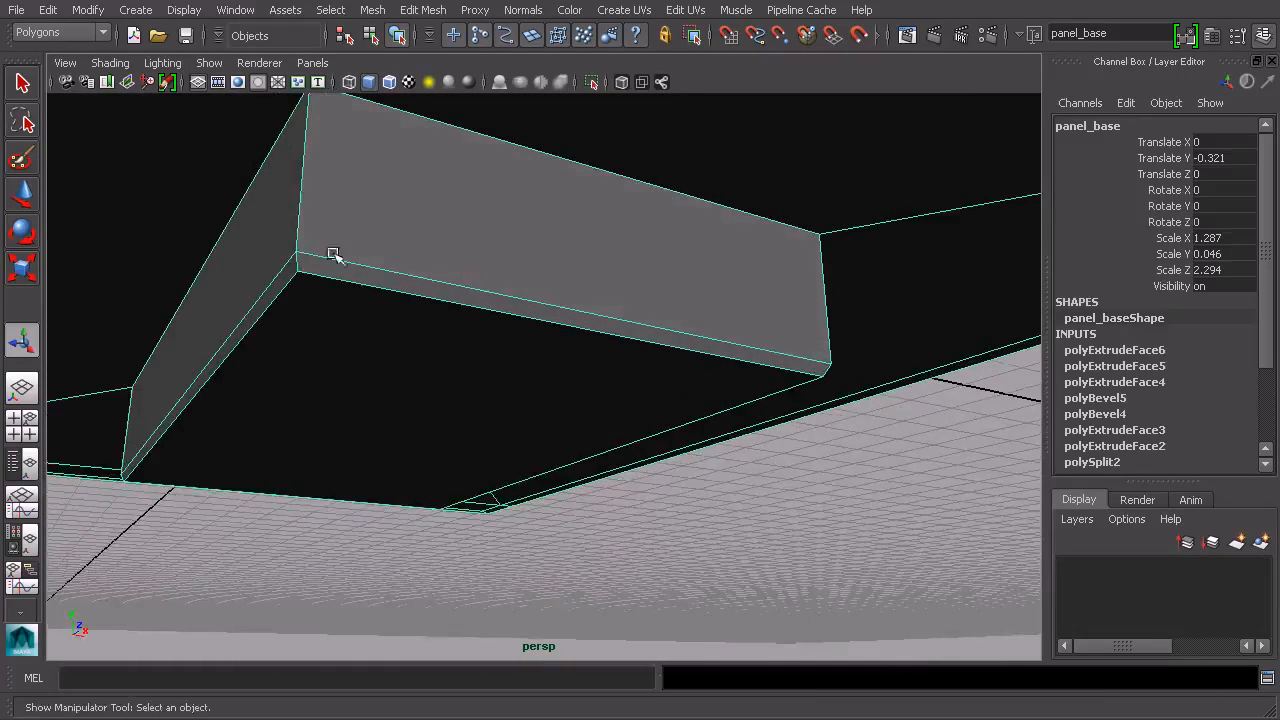
scroll(640, 309, "down", 4)
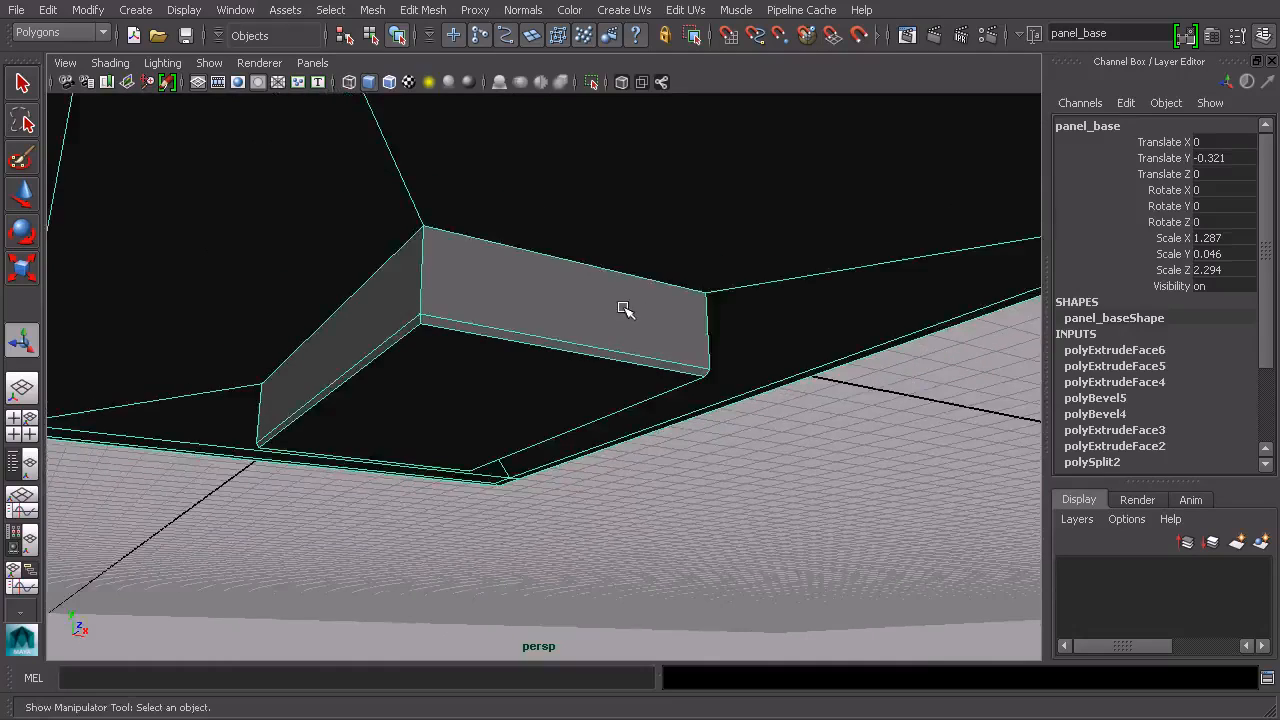
left_click(743, 505)
left_click_drag(757, 491, 763, 360, "alt")
left_click(614, 323)
left_click_drag(614, 323, 1172, 465, "alt")
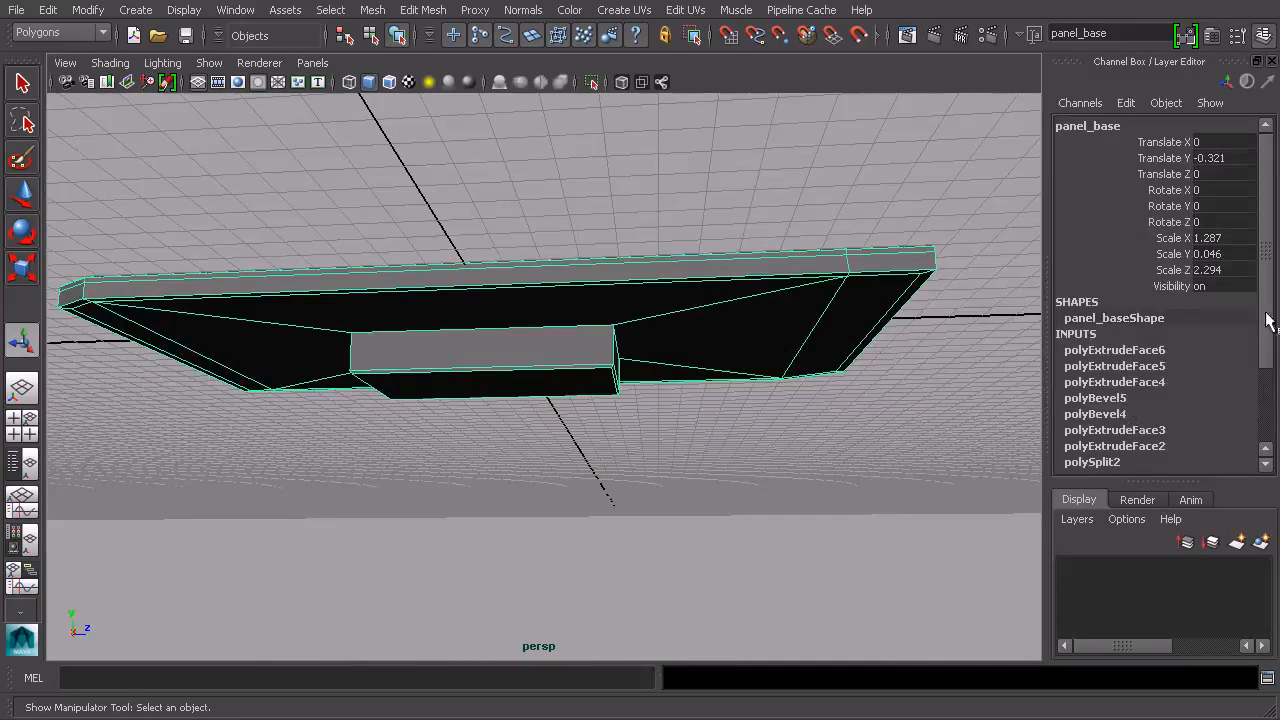
left_click_drag(1262, 322, 1268, 358)
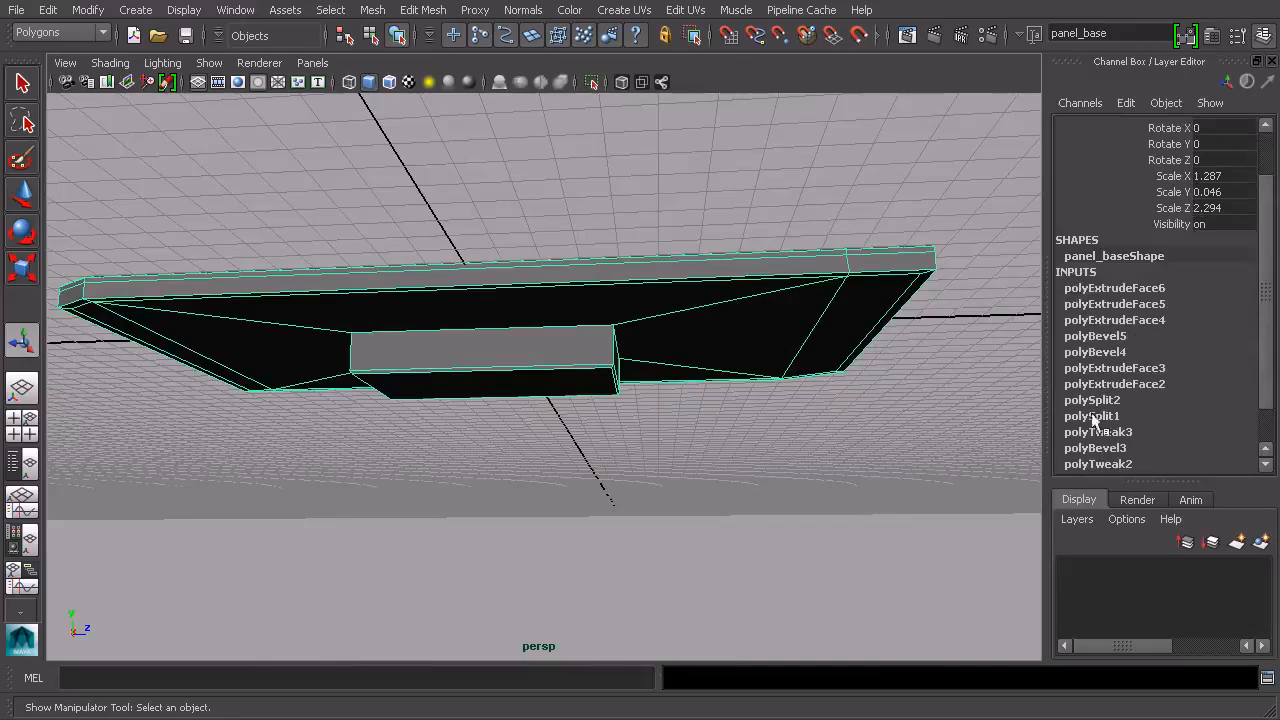
left_click_drag(766, 403, 718, 483, "alt")
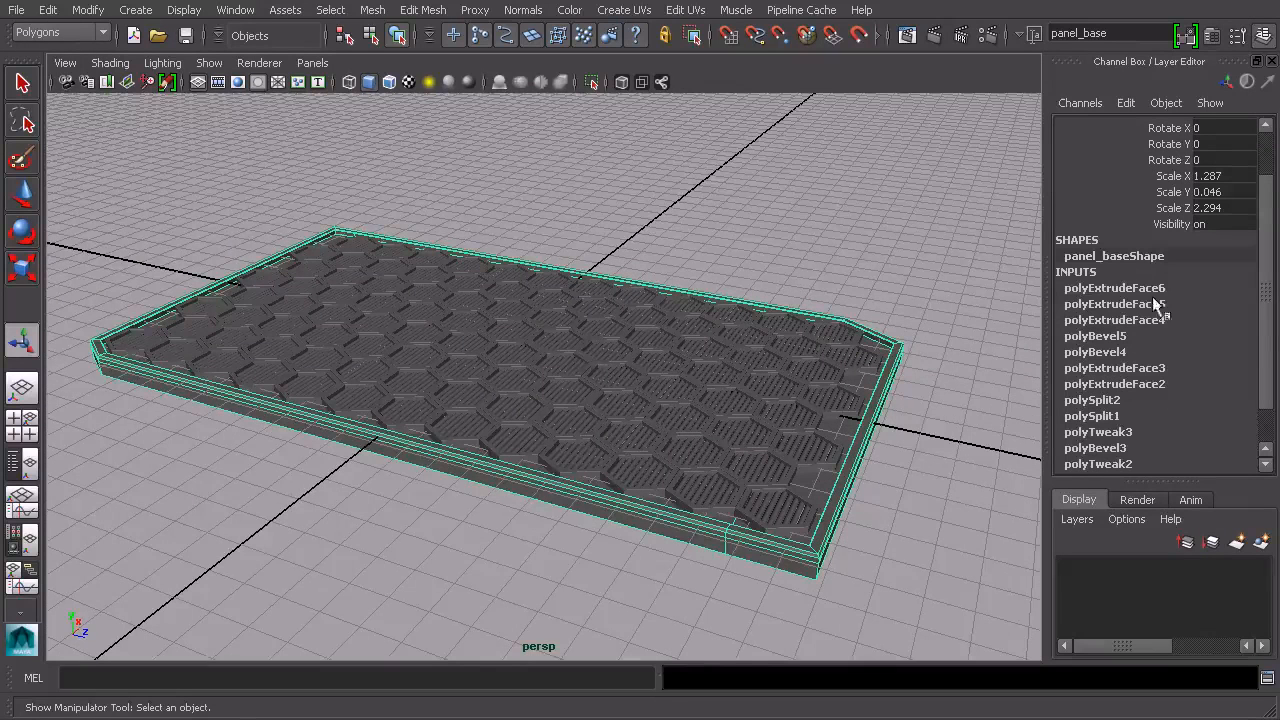
Delete the construction history of panel_base and freeze its transformations
left_click(48, 10)
mouse_move(128, 216)
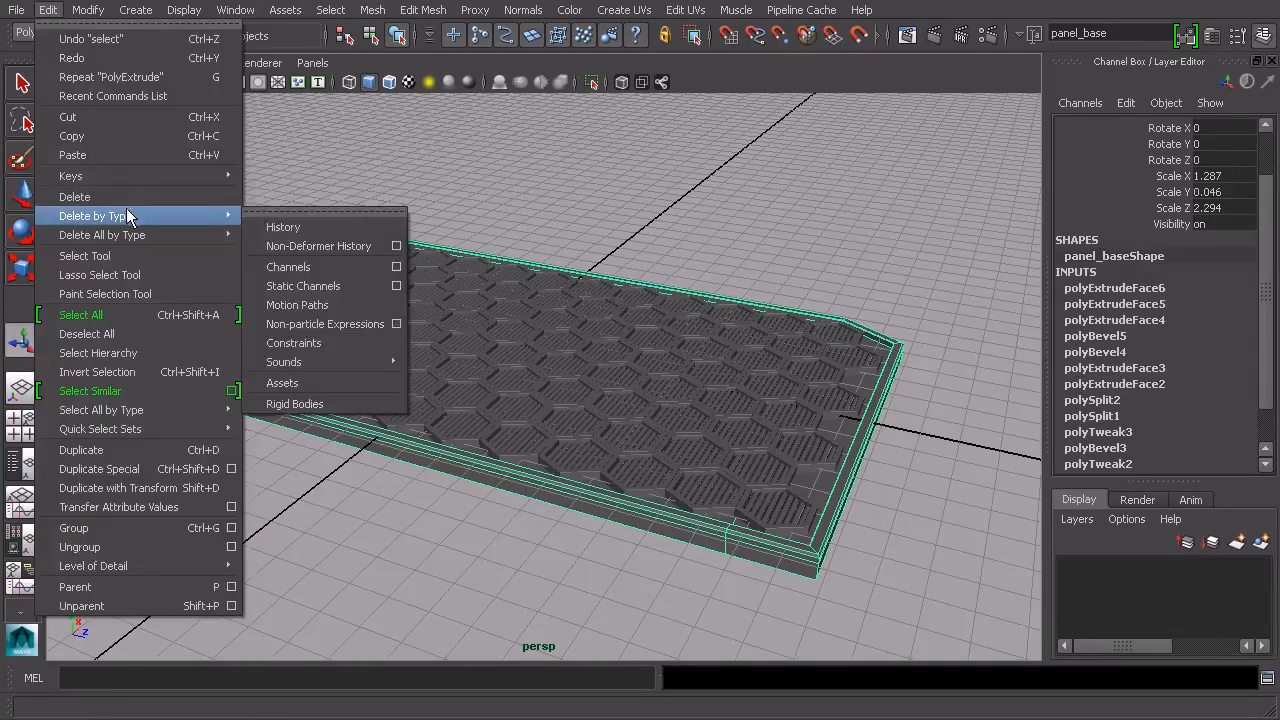
left_click(280, 228)
mouse_move(940, 330)
left_mouse_down("alt")
mouse_move(926, 309)
mouse_move(931, 249)
mouse_move(932, 336)
left_mouse_up("alt")
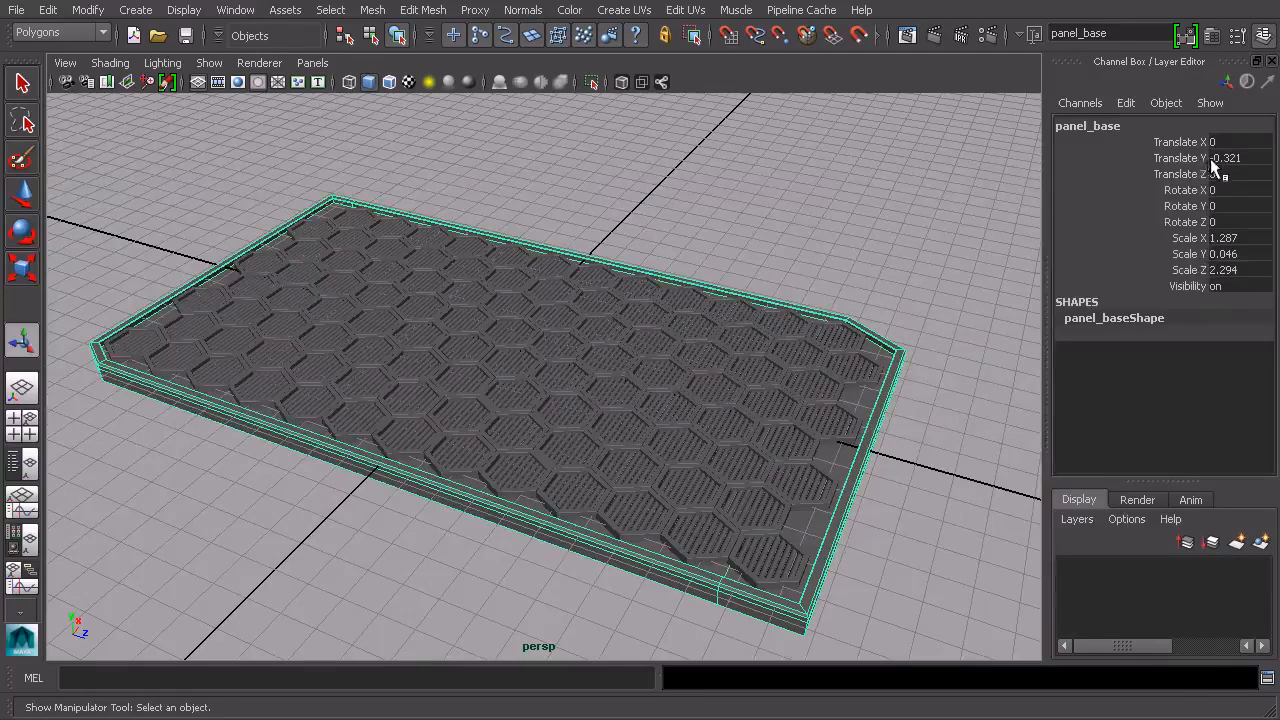
left_click(87, 9)
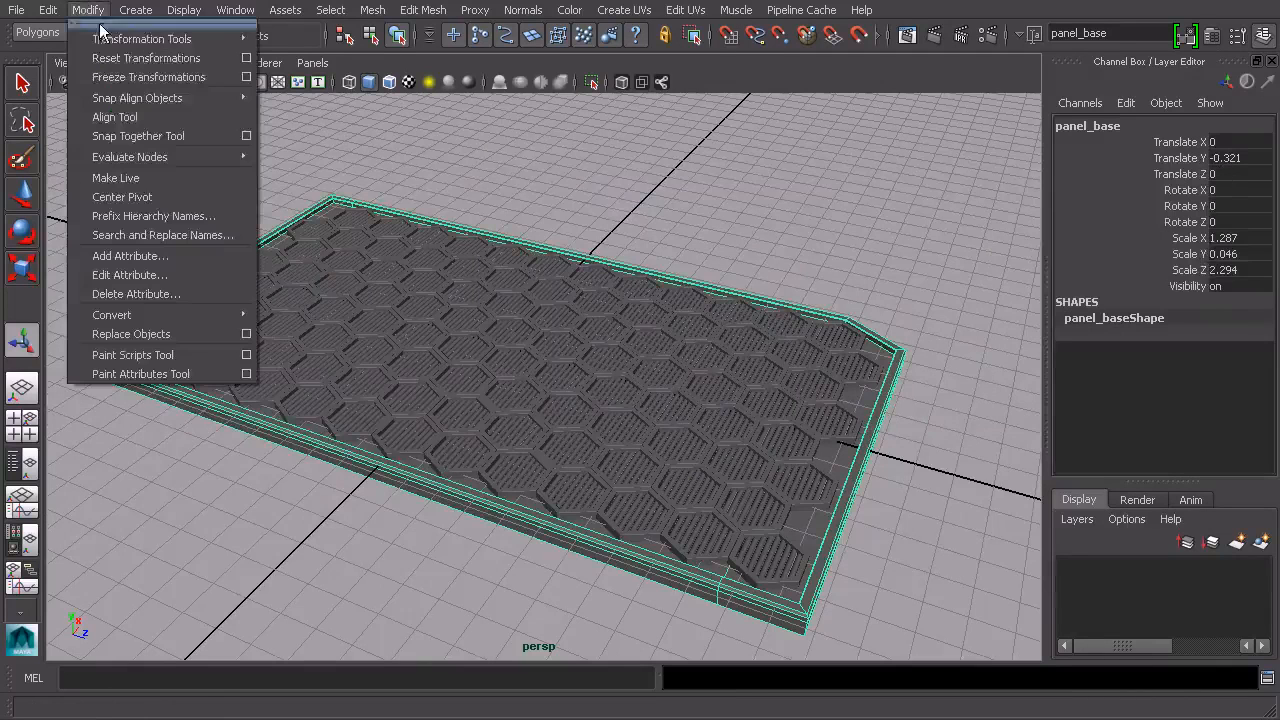
left_click(113, 79)
left_click_drag(747, 263, 600, 190, "alt")
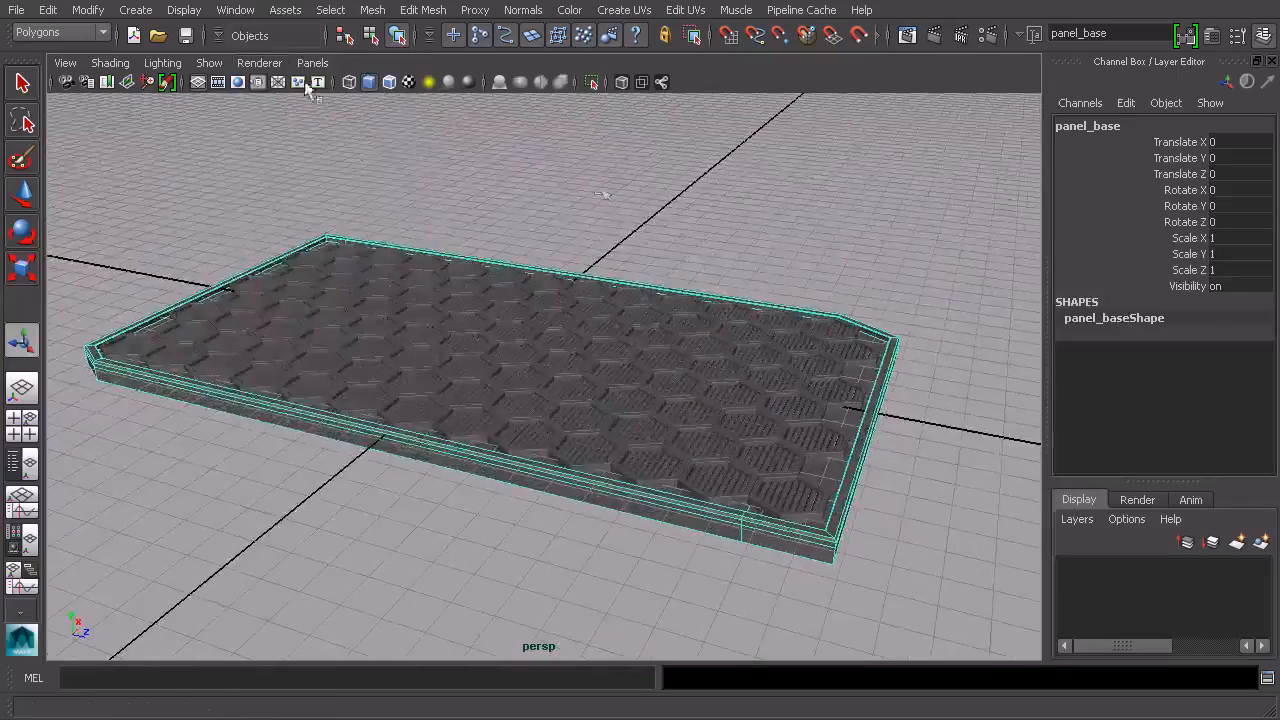
Open the Outliner, expand the panel group and freeze the transformations of its cell_GRP subgroup
left_click(240, 10)
left_click(255, 151)
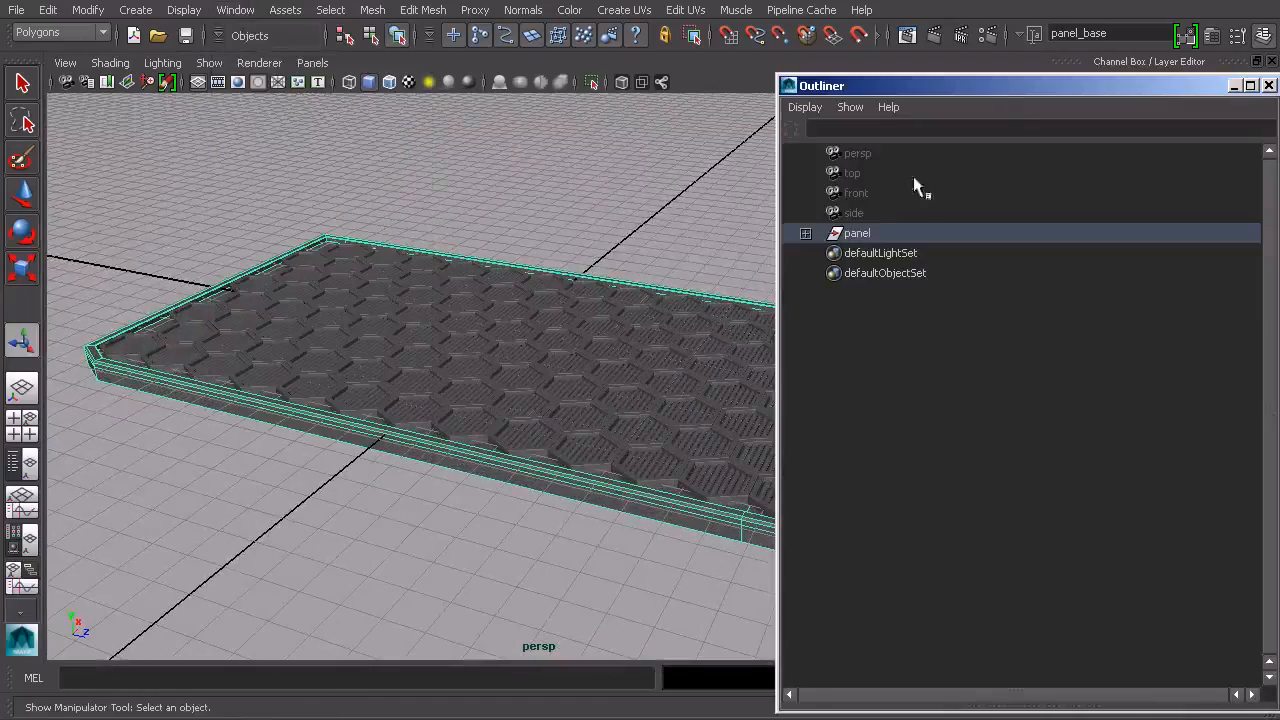
left_click(805, 233)
left_click(829, 251)
left_click_drag(600, 260, 722, 252, "alt")
key("Up")
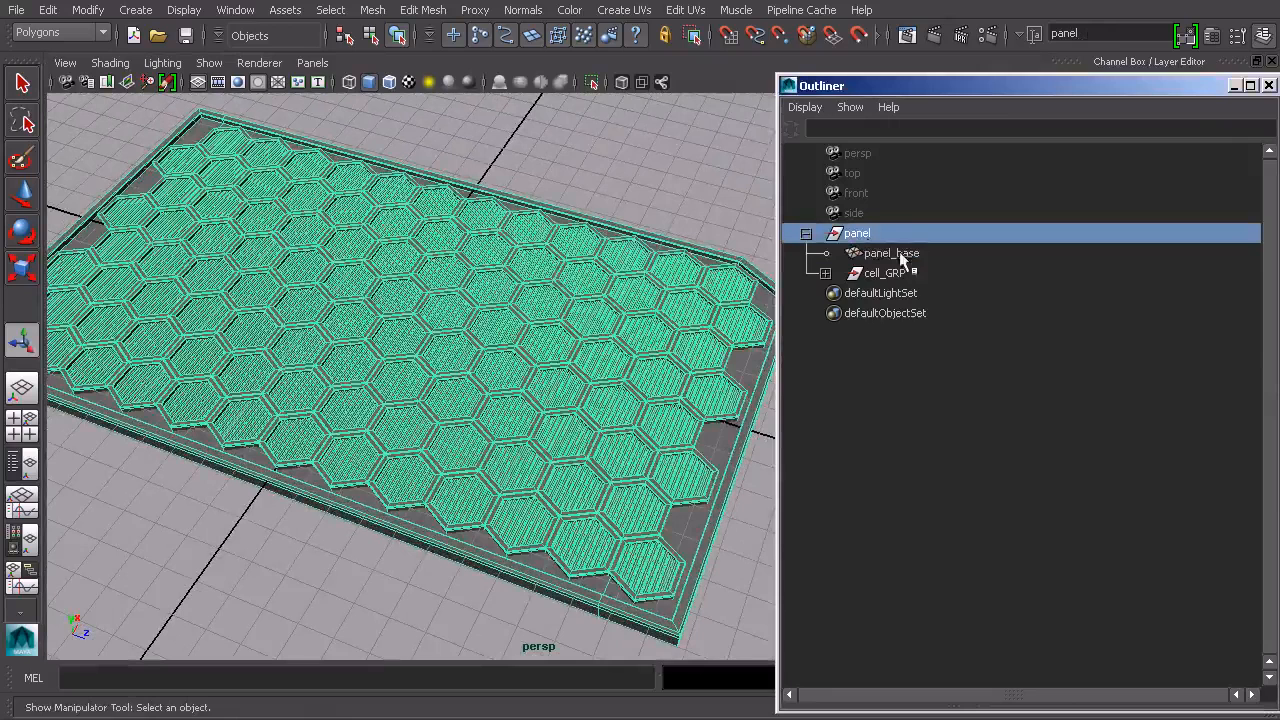
left_click_drag(1007, 85, 764, 87)
left_click(669, 255)
left_click(662, 275)
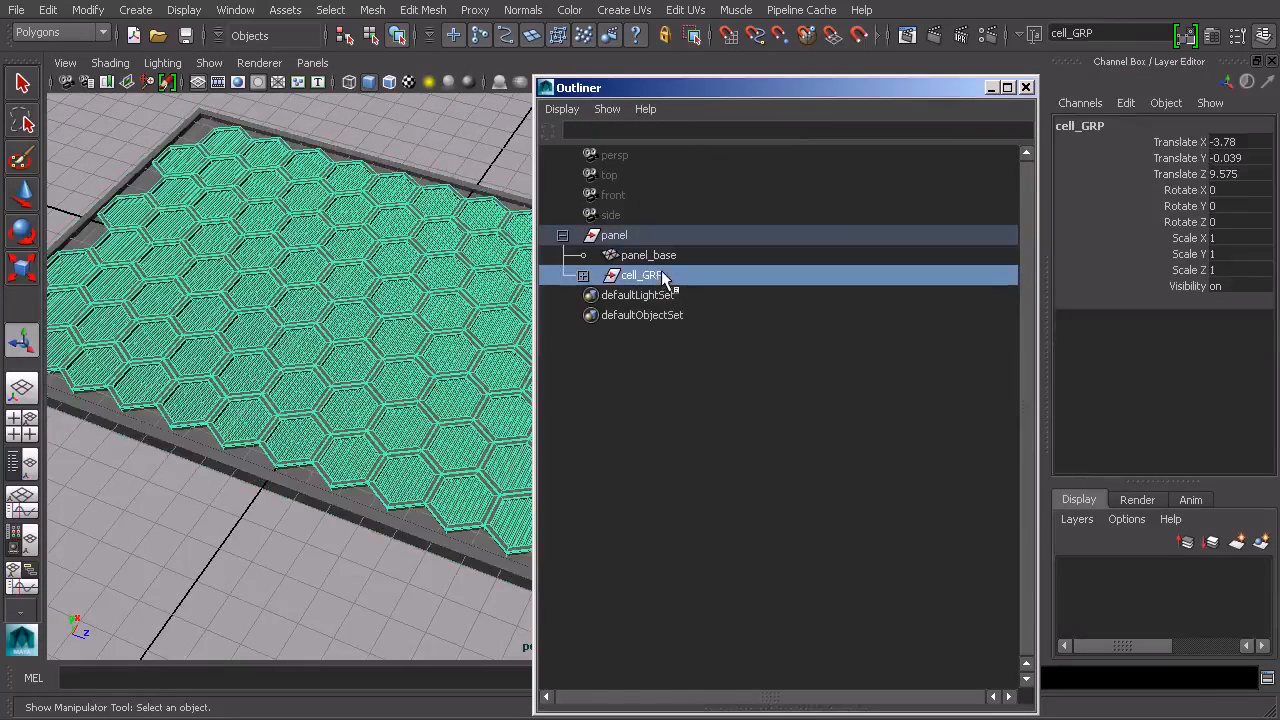
left_click(135, 9)
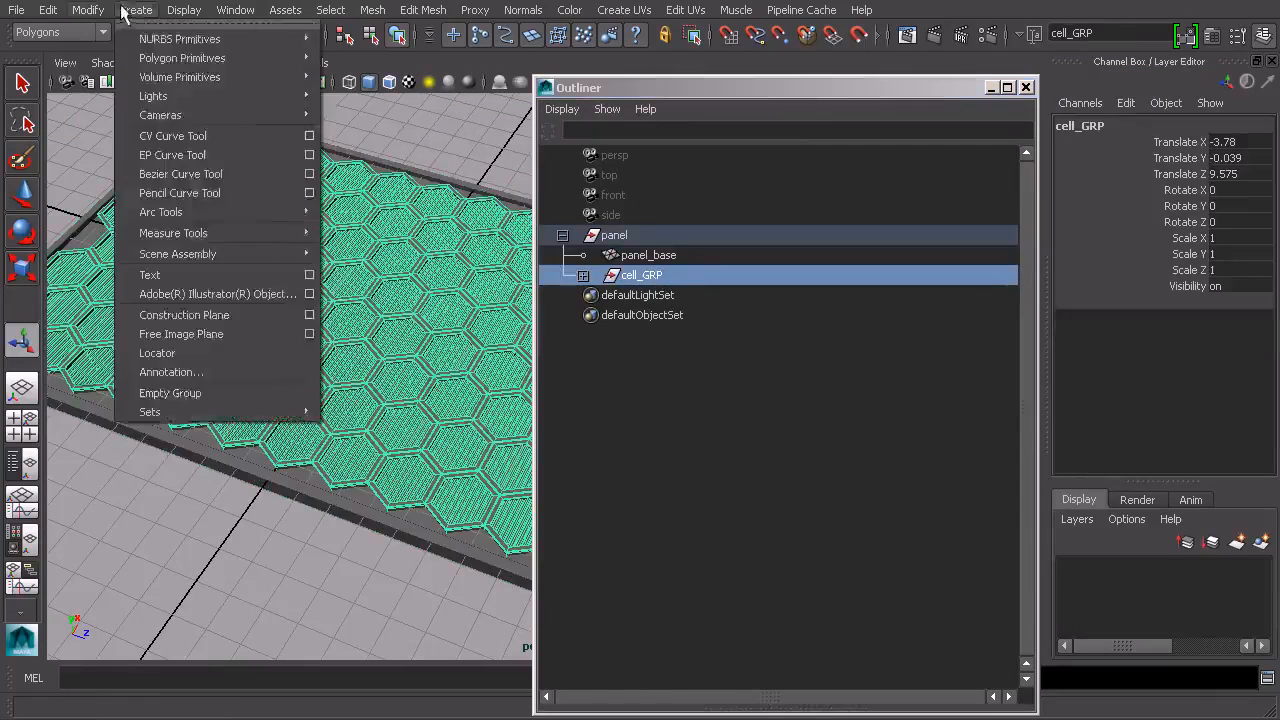
mouse_move(88, 9)
left_click(115, 78)
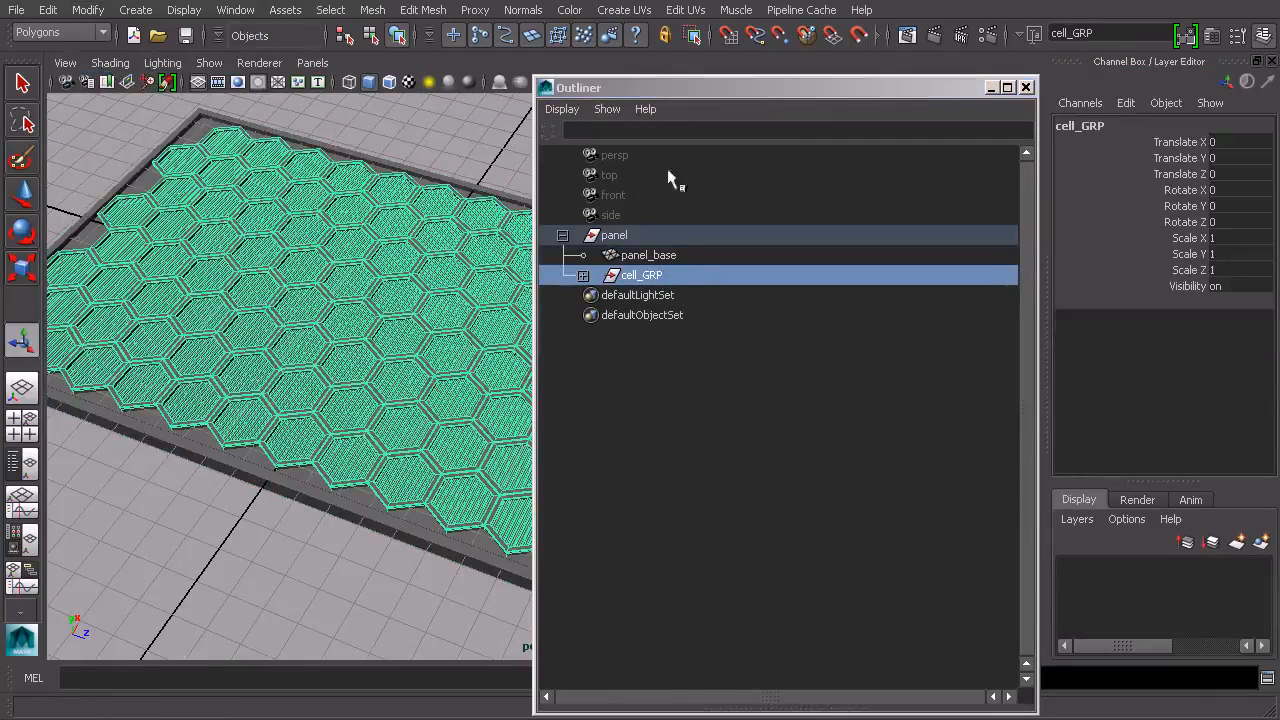
Duplicate the whole panel group and move the copy along X to about 13.62, beside the original
left_click(588, 236)
left_click(563, 235)
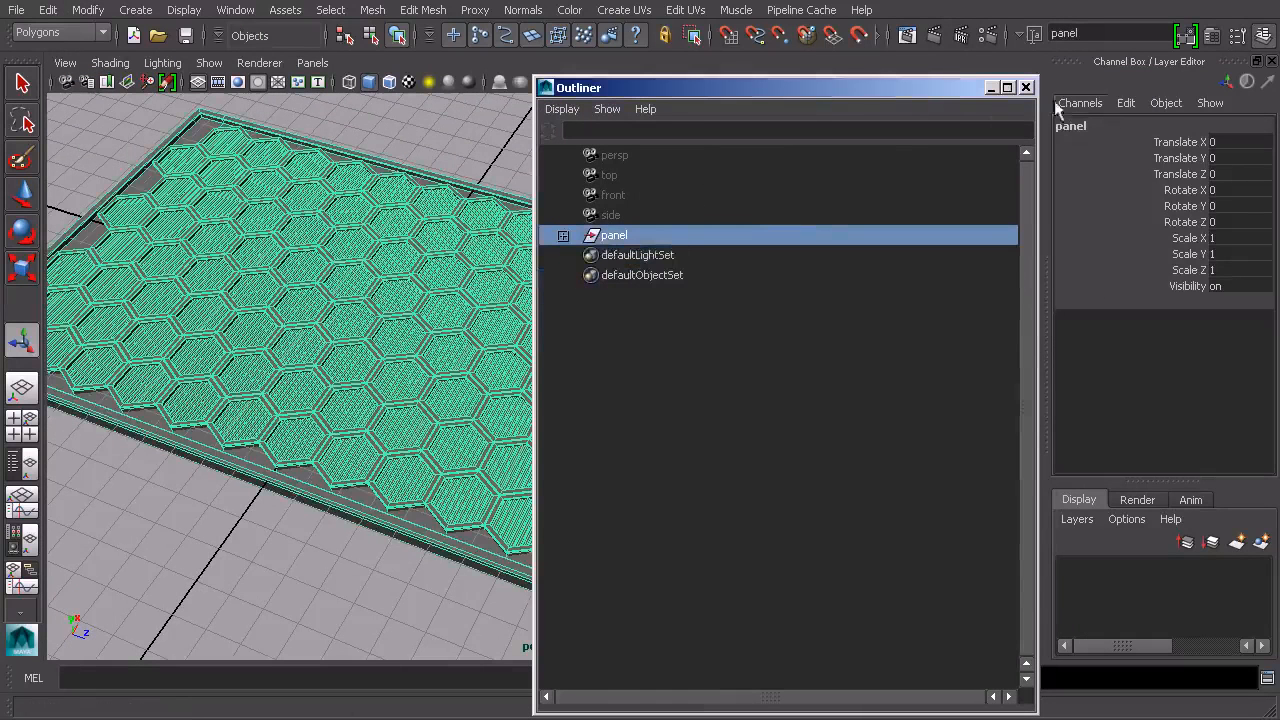
left_click(1025, 87)
left_click_drag(730, 210, 690, 385, "alt")
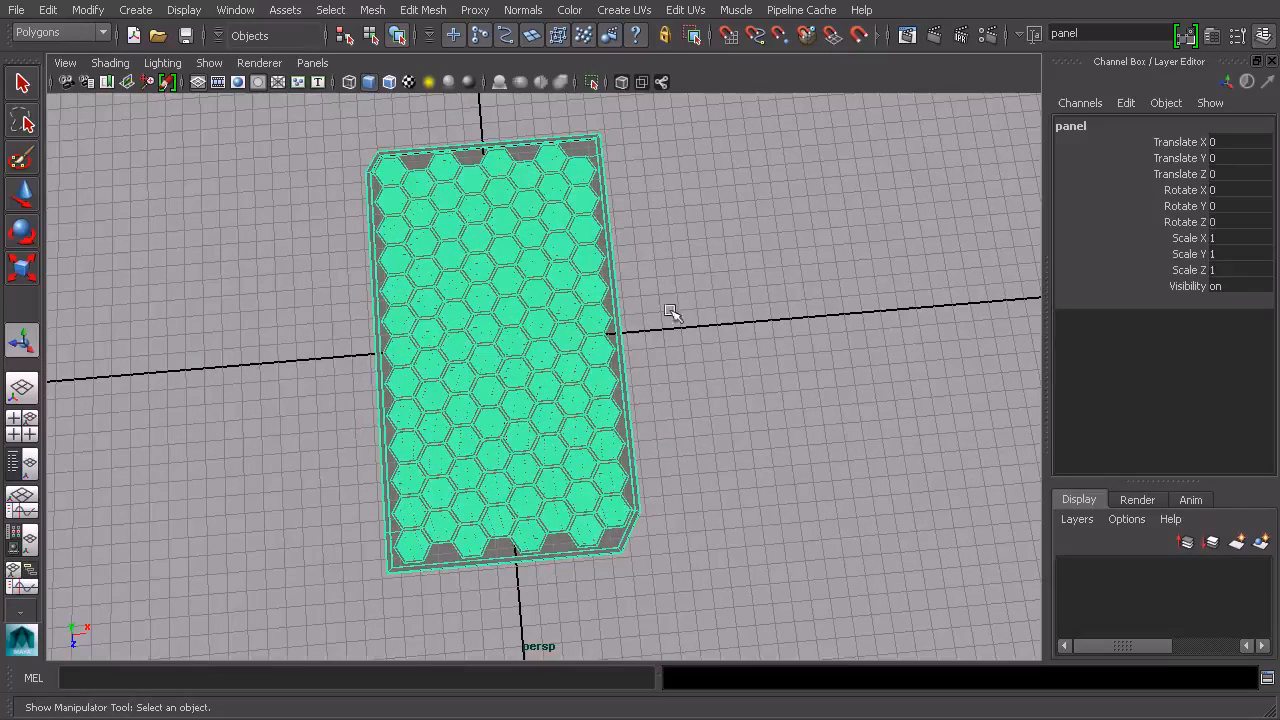
left_click_drag(589, 400, 592, 368, "alt")
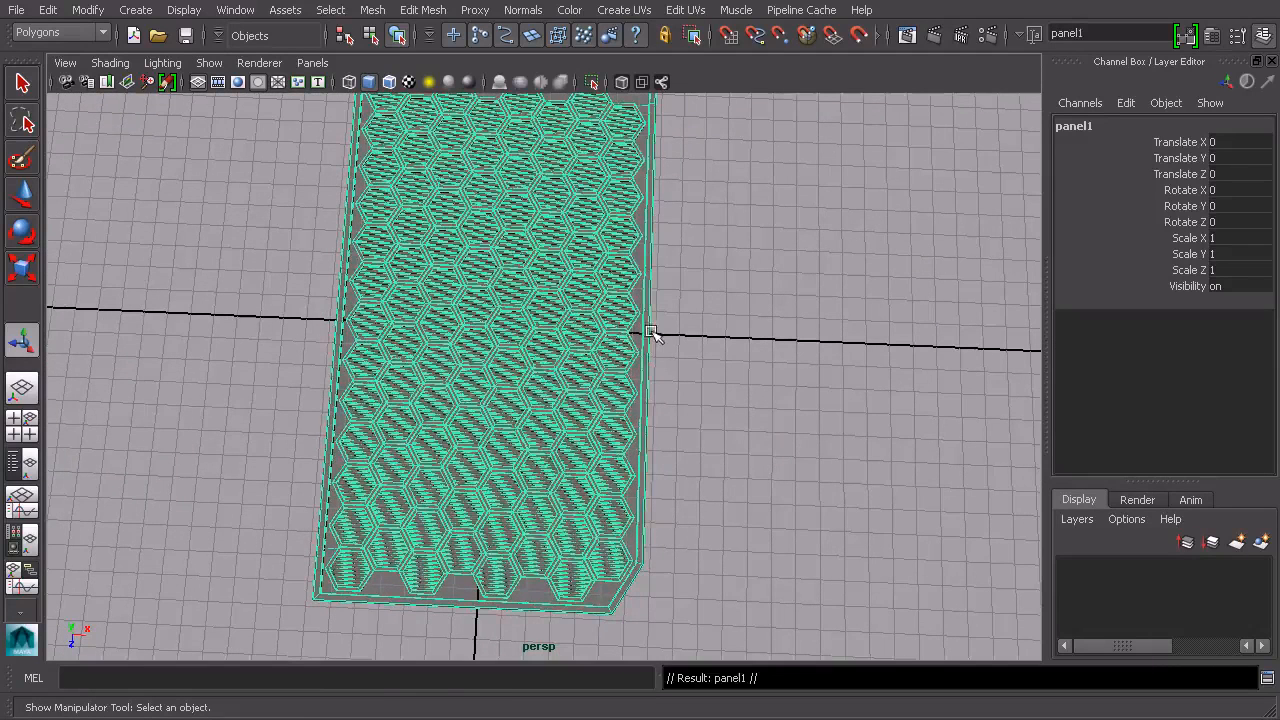
key("w")
left_click_drag(611, 360, 870, 364, "alt")
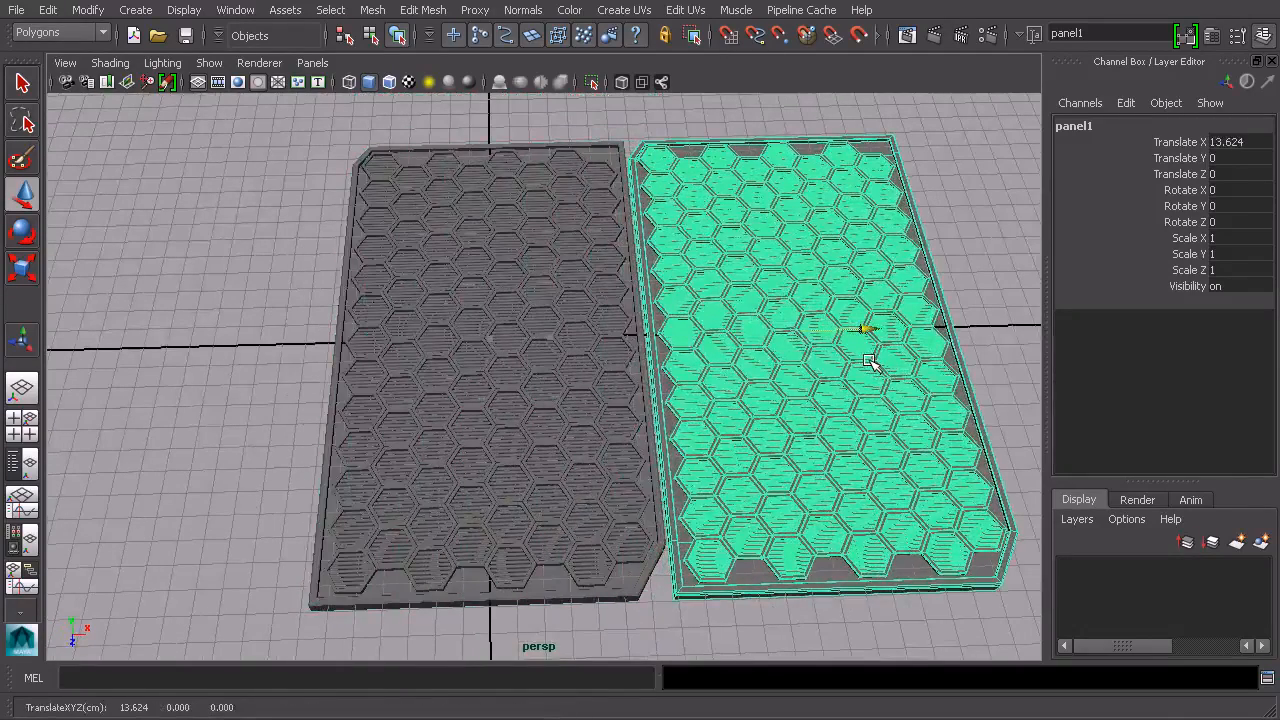
left_click_drag(945, 330, 745, 372, "alt")
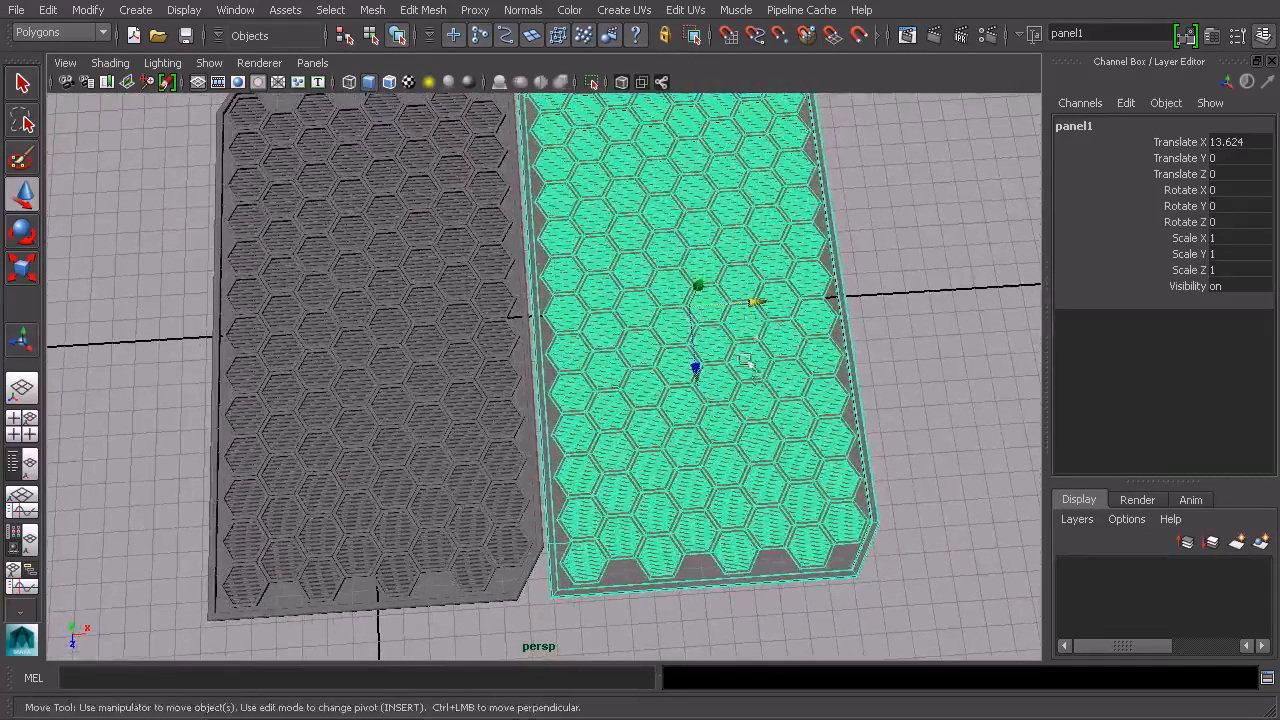
Fine-tune the copied panel's X position to about 13.58, narrowing the gap between the two panels
left_click_drag(760, 297, 598, 298)
middle_click_drag(621, 425, 644, 308, "alt")
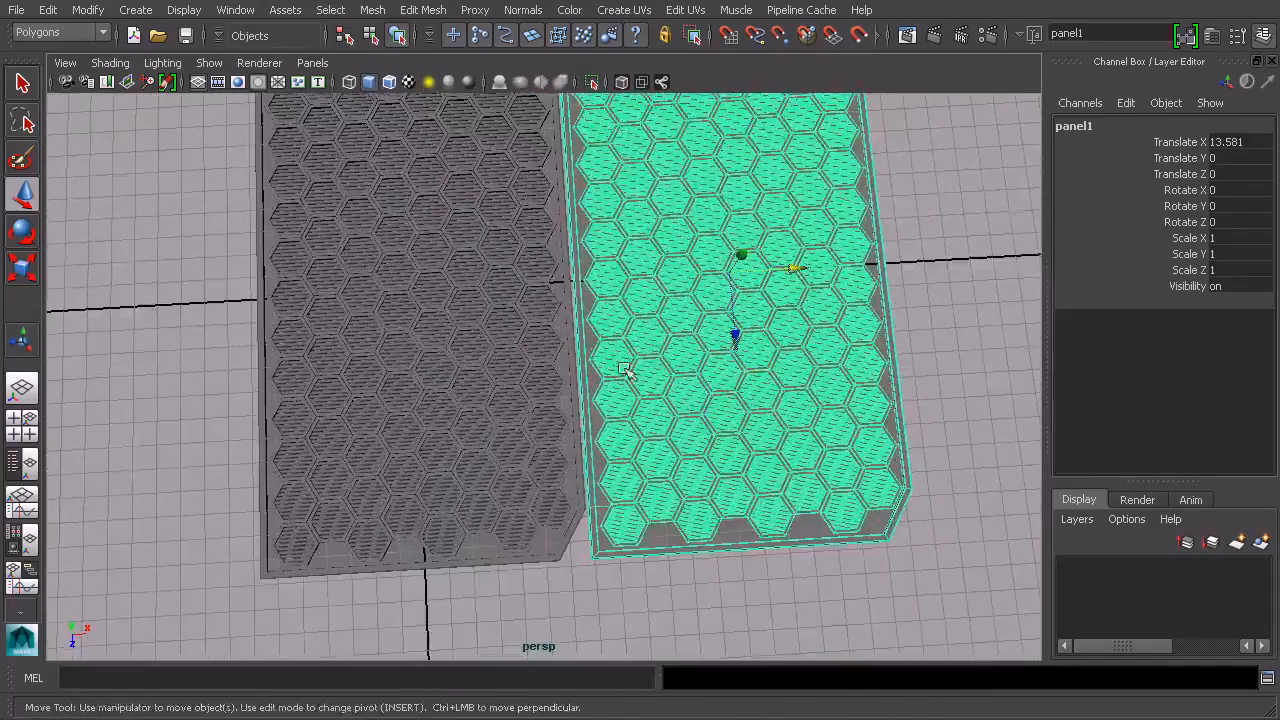
middle_click_drag(628, 365, 620, 416, "alt")
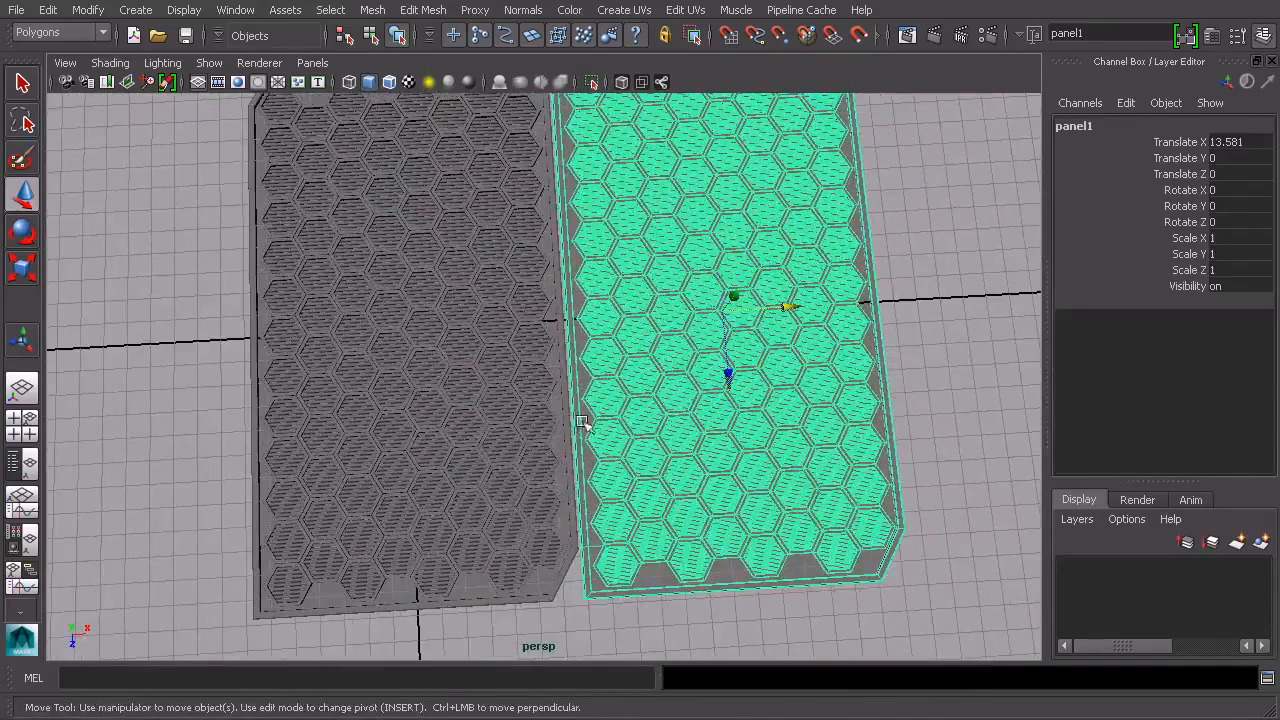
left_click_drag(596, 348, 729, 391, "alt")
Mirror the copied panel along X by setting its Scale X to -1
key("r")
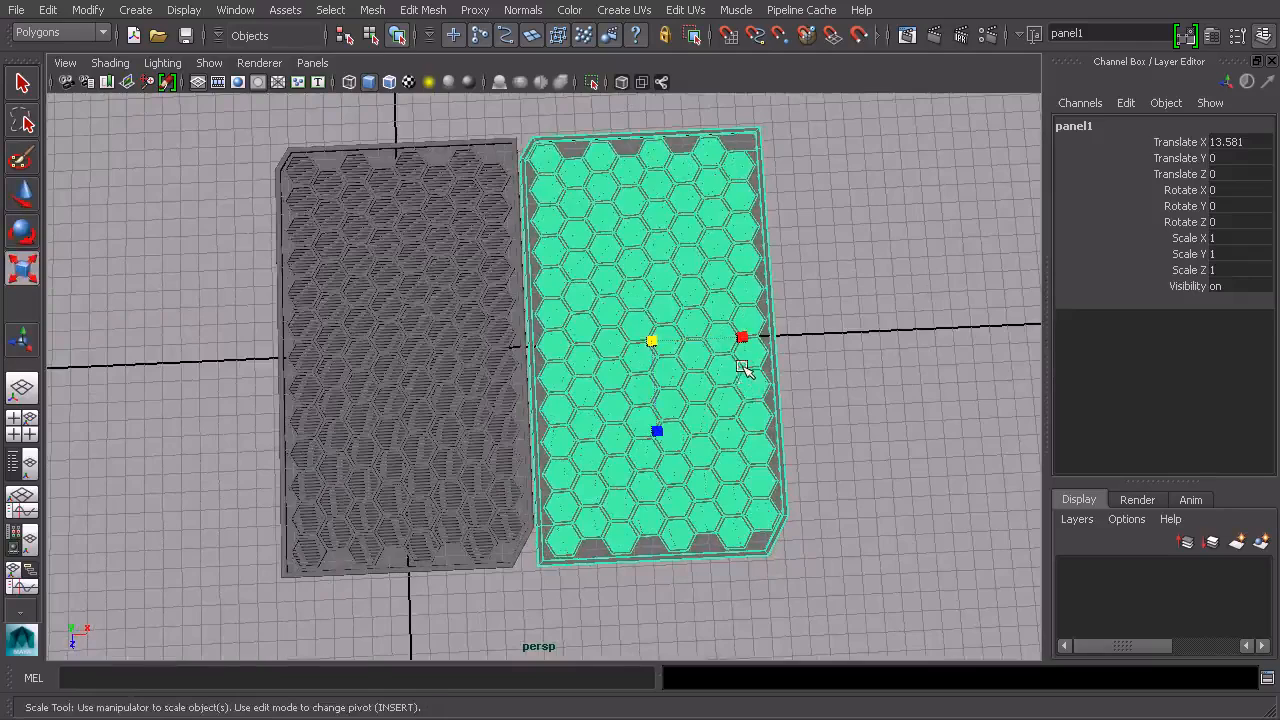
left_click_drag(654, 370, 651, 343, "alt")
right_click_drag(687, 339, 743, 348, "alt")
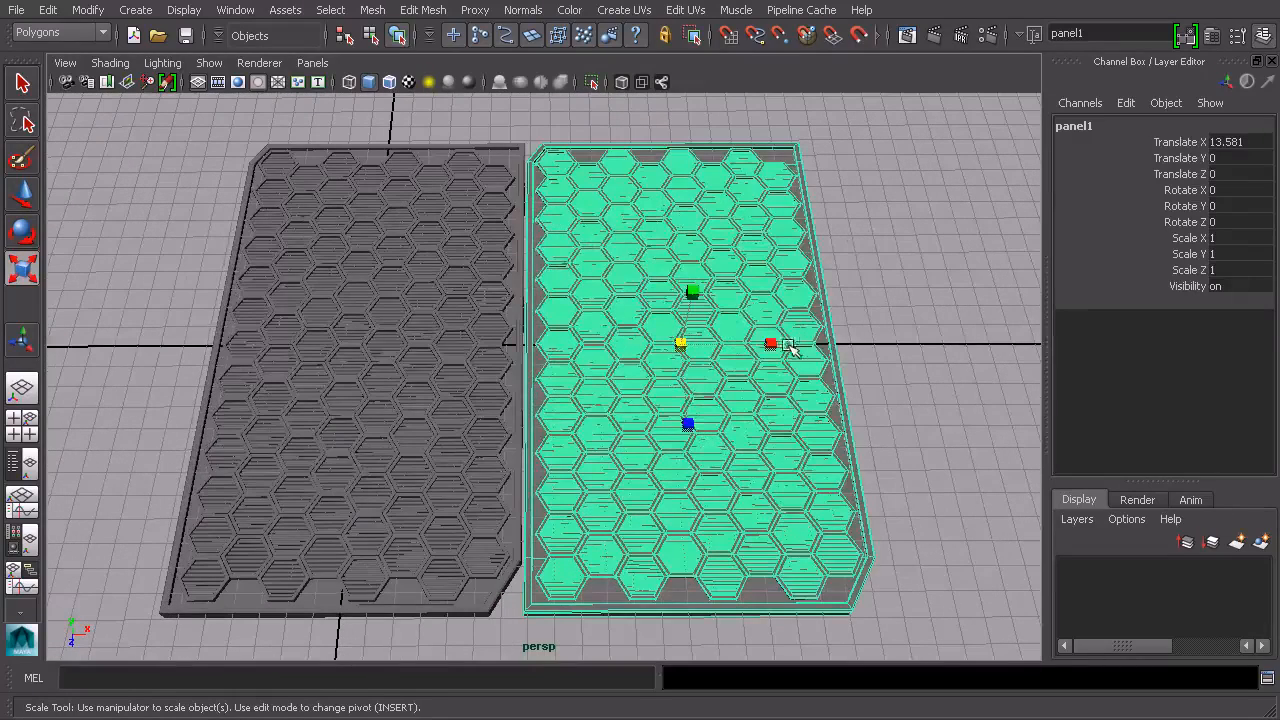
left_click_drag(771, 342, 598, 346)
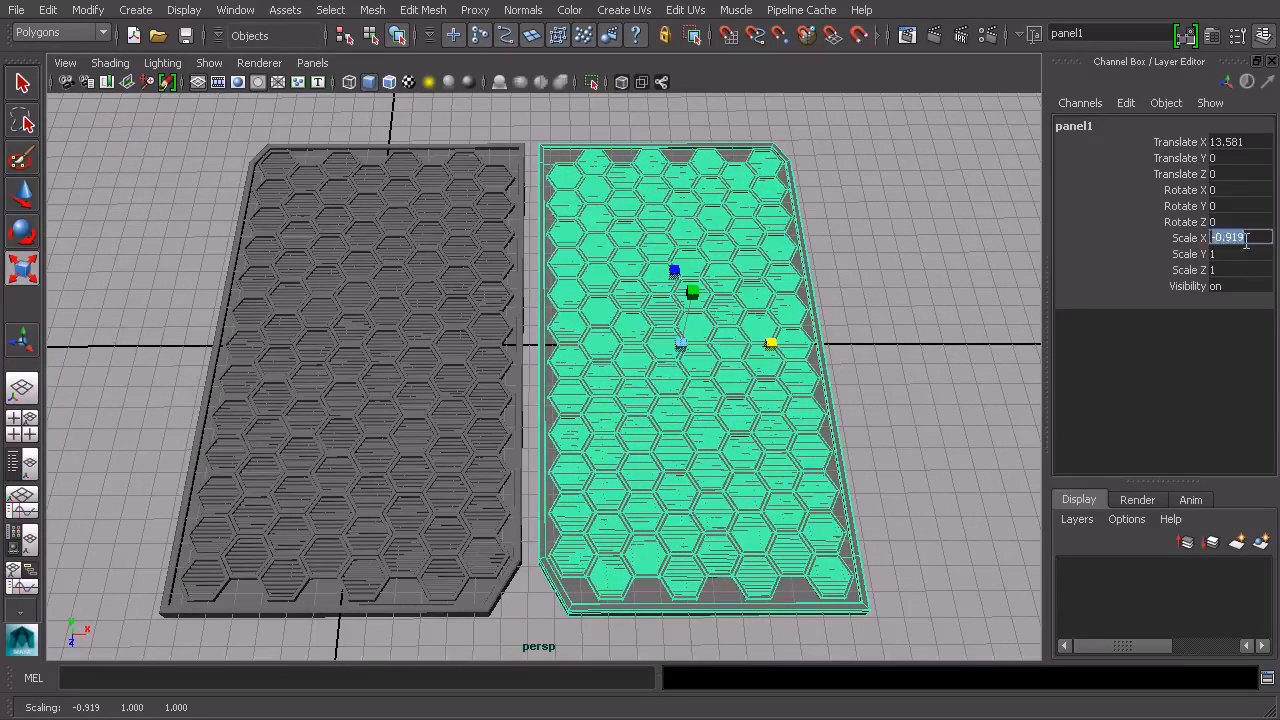
key("Return")
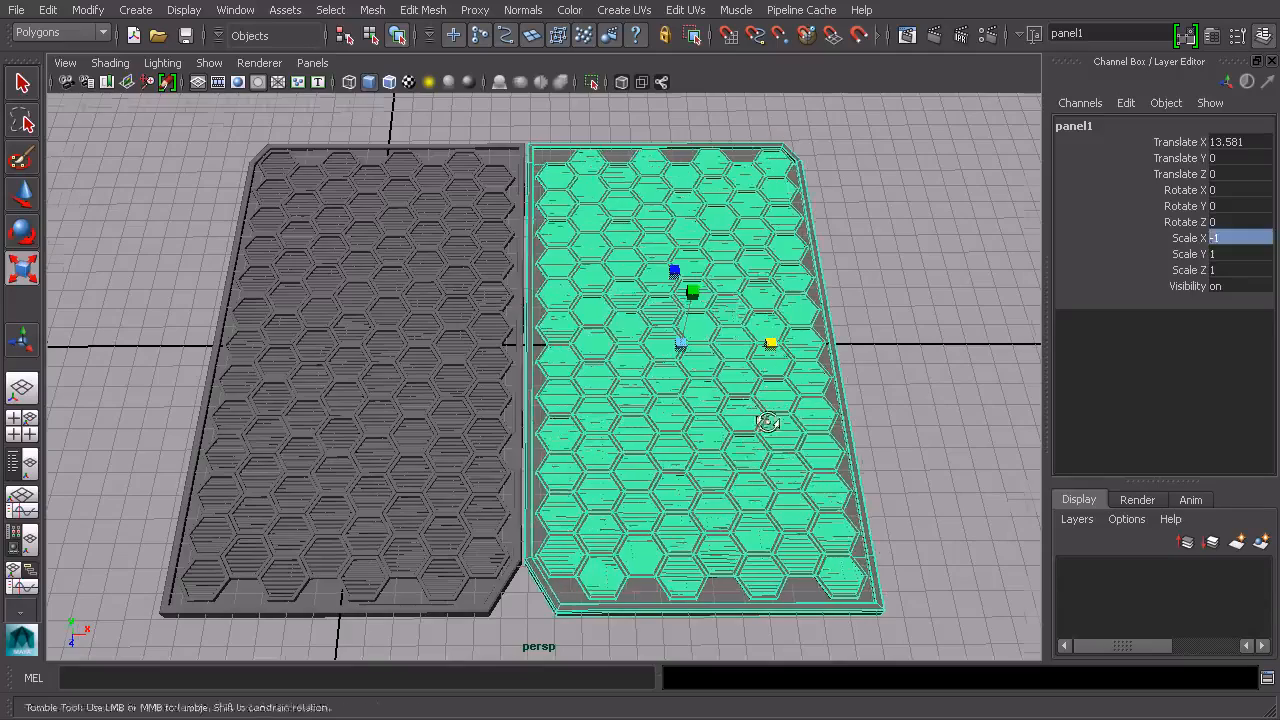
Undo the X mirroring of the copied panel, restoring its Scale X to 1
left_click_drag(771, 414, 780, 448, "alt")
left_click(890, 424)
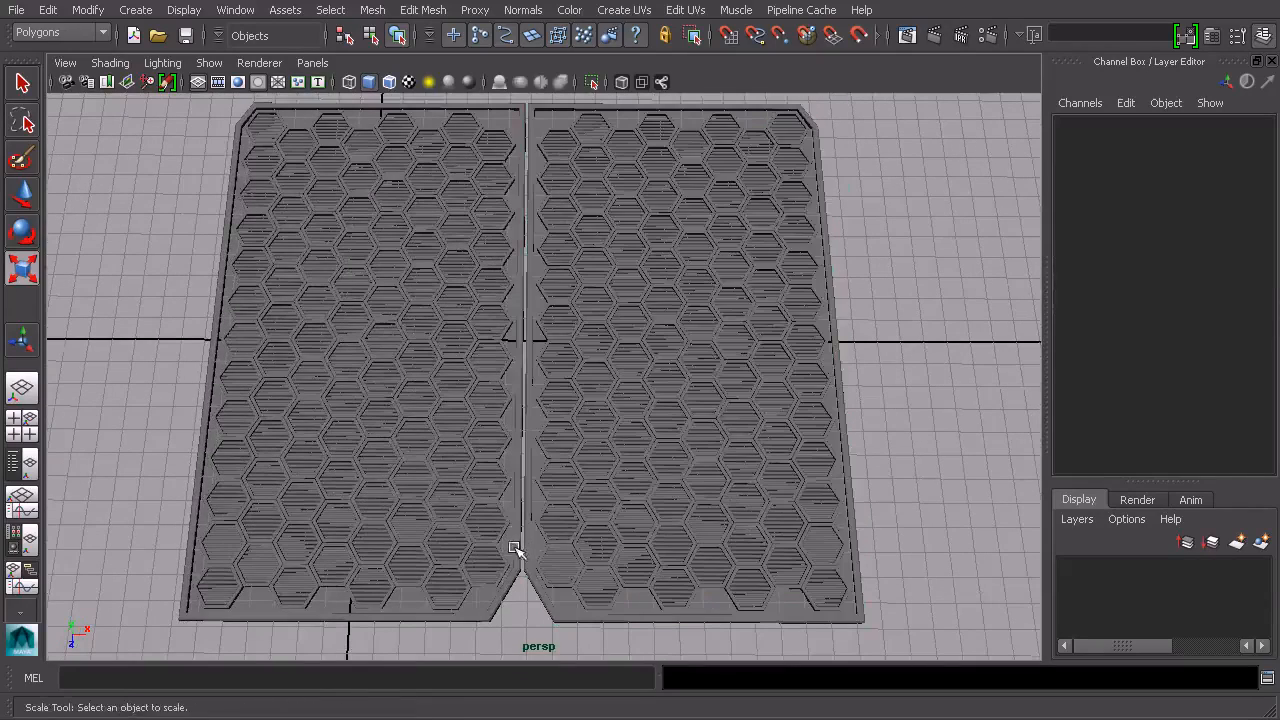
middle_click_drag(598, 453, 672, 390, "alt")
left_click_drag(670, 392, 660, 431, "alt")
scroll(683, 420, "down", 4)
left_click_drag(682, 378, 692, 410, "alt")
scroll(700, 413, "up", 3)
key("ctrl+z")
key("ctrl+z")
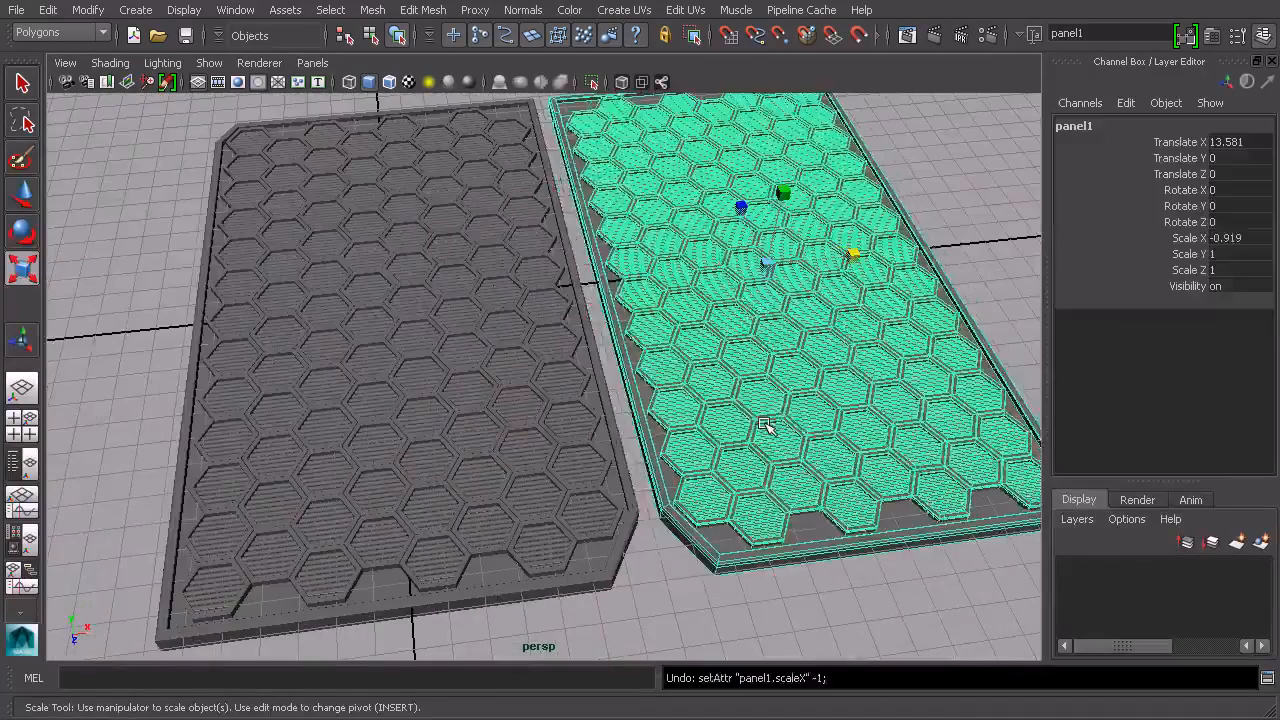
left_click_drag(781, 405, 784, 437, "alt")
scroll(791, 357, "down", 3)
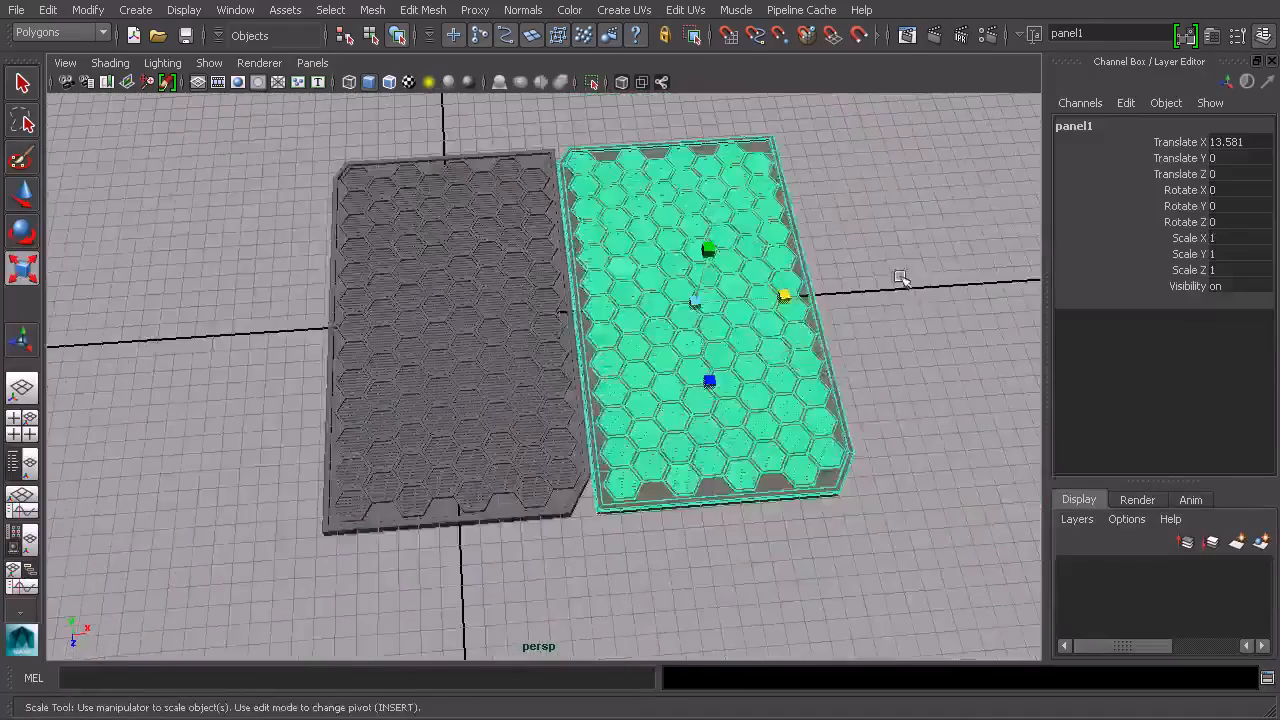
Duplicate the original panel group and move the copy along X to about -13.58, leaving a narrow gap beside the original
left_click(900, 280)
left_click_drag(903, 311, 875, 318, "alt")
key("r")
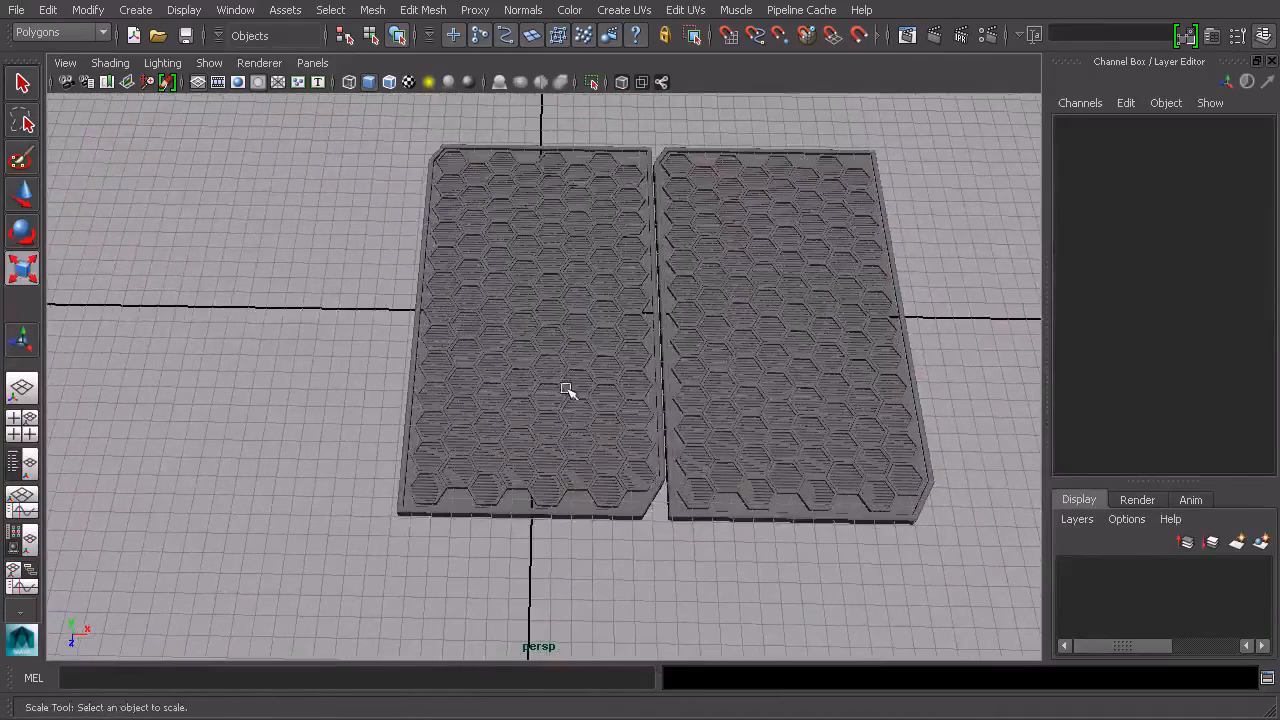
left_click(575, 377)
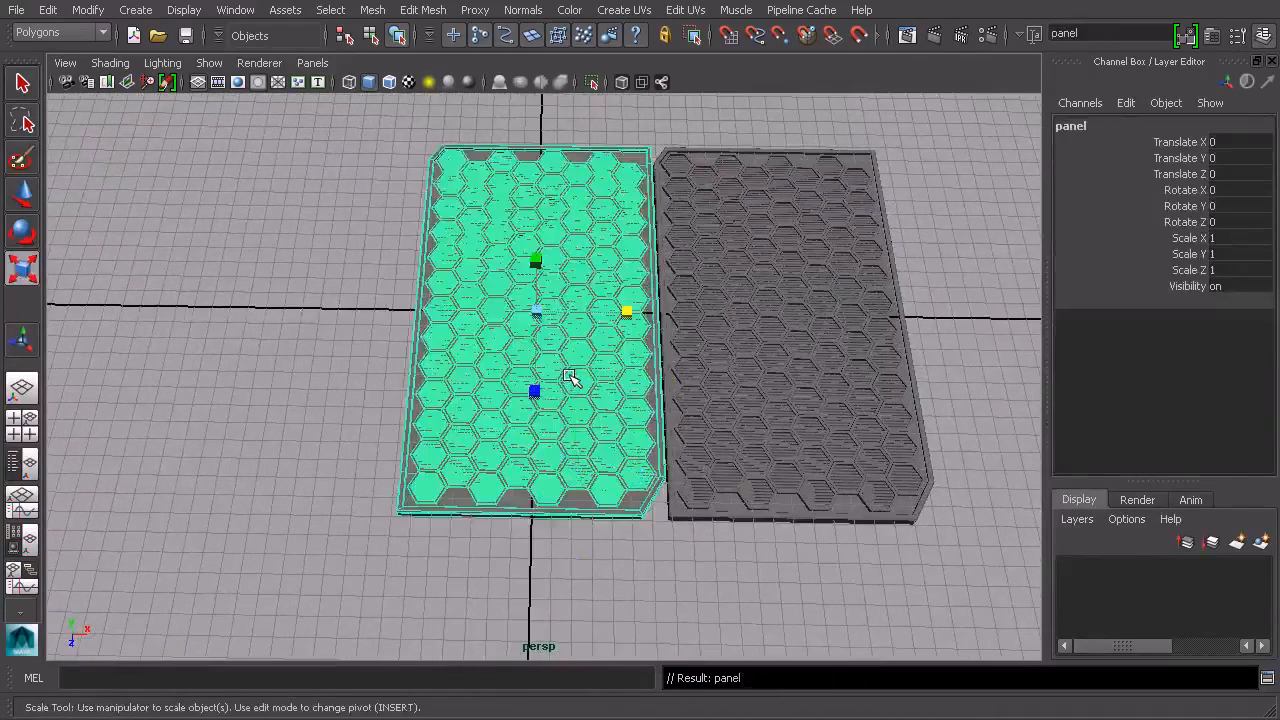
left_click_drag(600, 346, 597, 370, "alt")
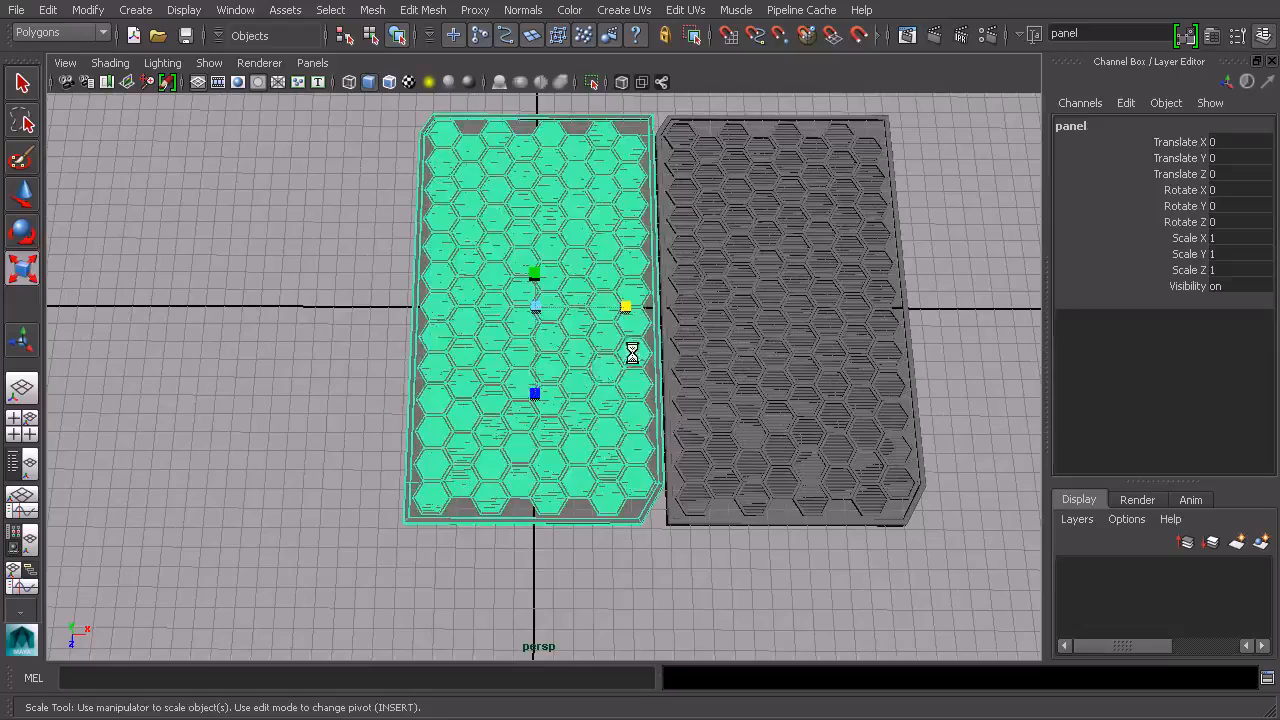
key("w")
left_click_drag(610, 308, 349, 306)
right_click_drag(349, 306, 620, 288, "alt")
middle_click_drag(620, 288, 616, 319, "alt")
left_click_drag(370, 205, 357, 194)
right_click_drag(743, 277, 740, 333, "alt")
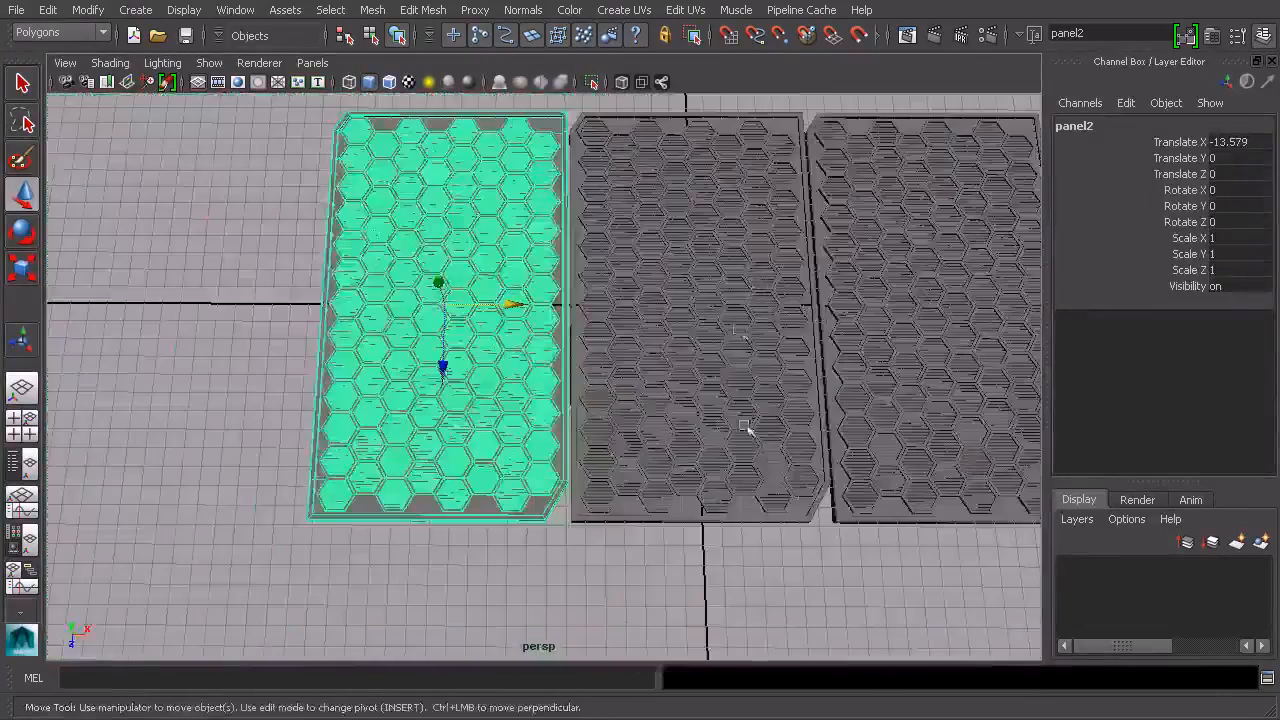
Select the whole panel1 group on the positive X side, starting from one of its hexagon cells
left_click(786, 555)
left_click_drag(786, 555, 820, 349, "alt")
left_click(834, 354)
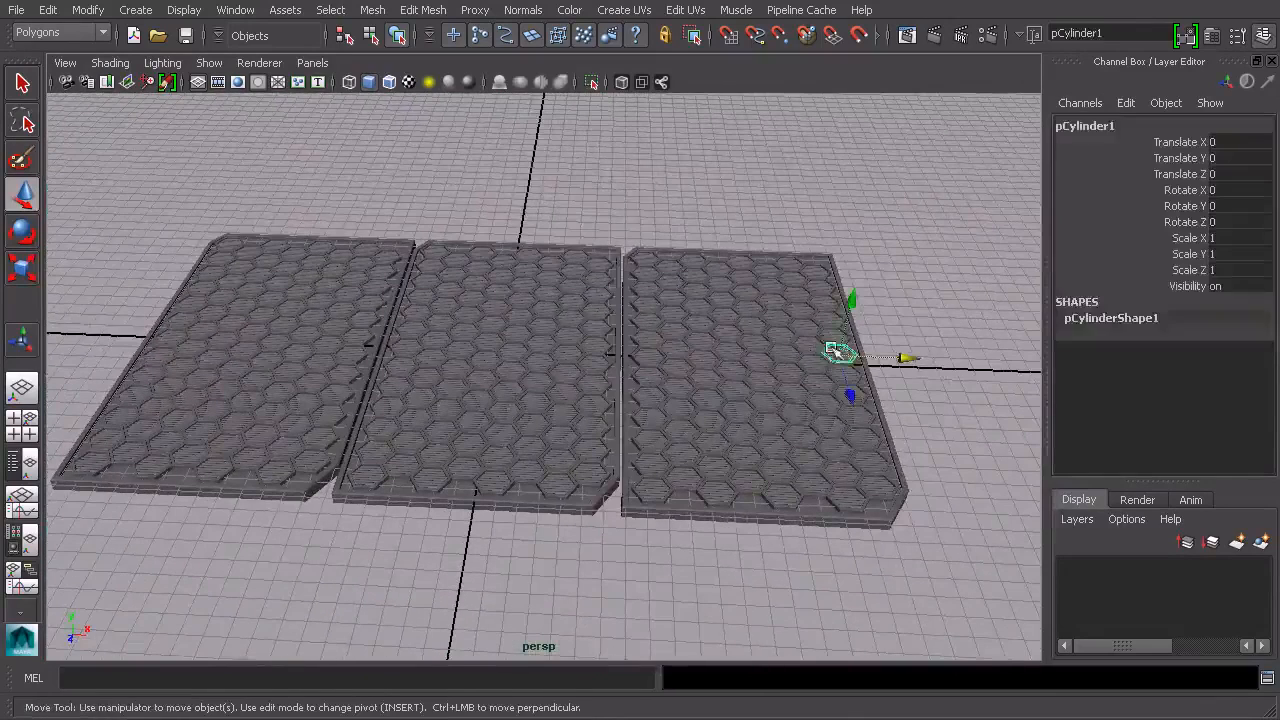
key("Up")
key("Up")
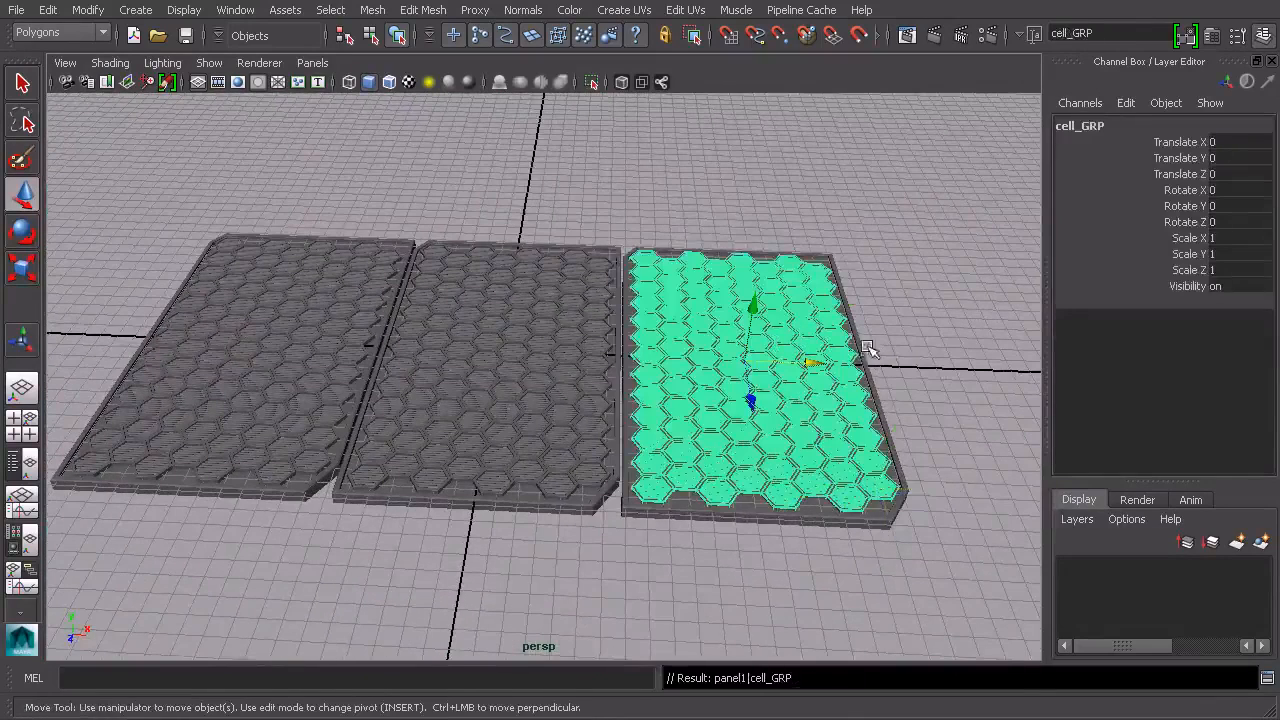
key("Up")
left_click_drag(836, 341, 252, 342, "alt")
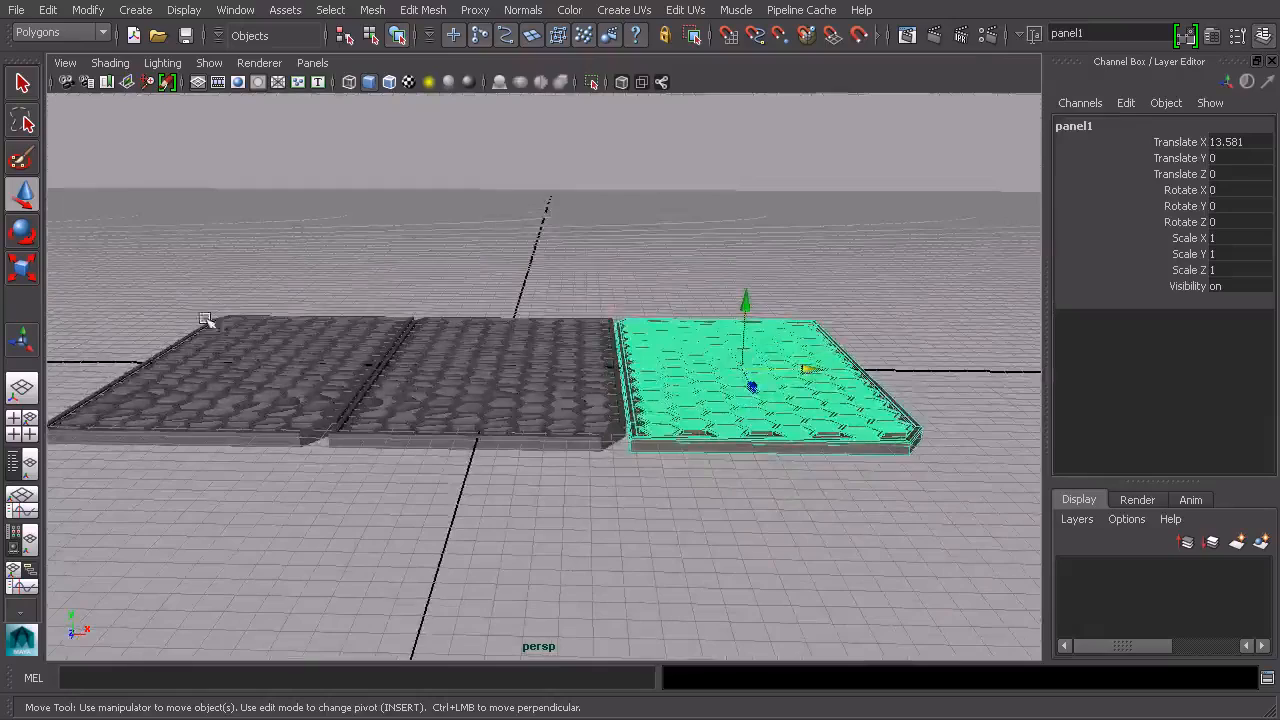
Try tilting panel1 about Z by about 9.4 degrees around its central pivot, and undo the rotation
left_click_drag(660, 247, 838, 420, "alt")
key("e")
mouse_move(814, 354)
left_mouse_down()
mouse_move(796, 337)
mouse_move(822, 340)
left_mouse_up()
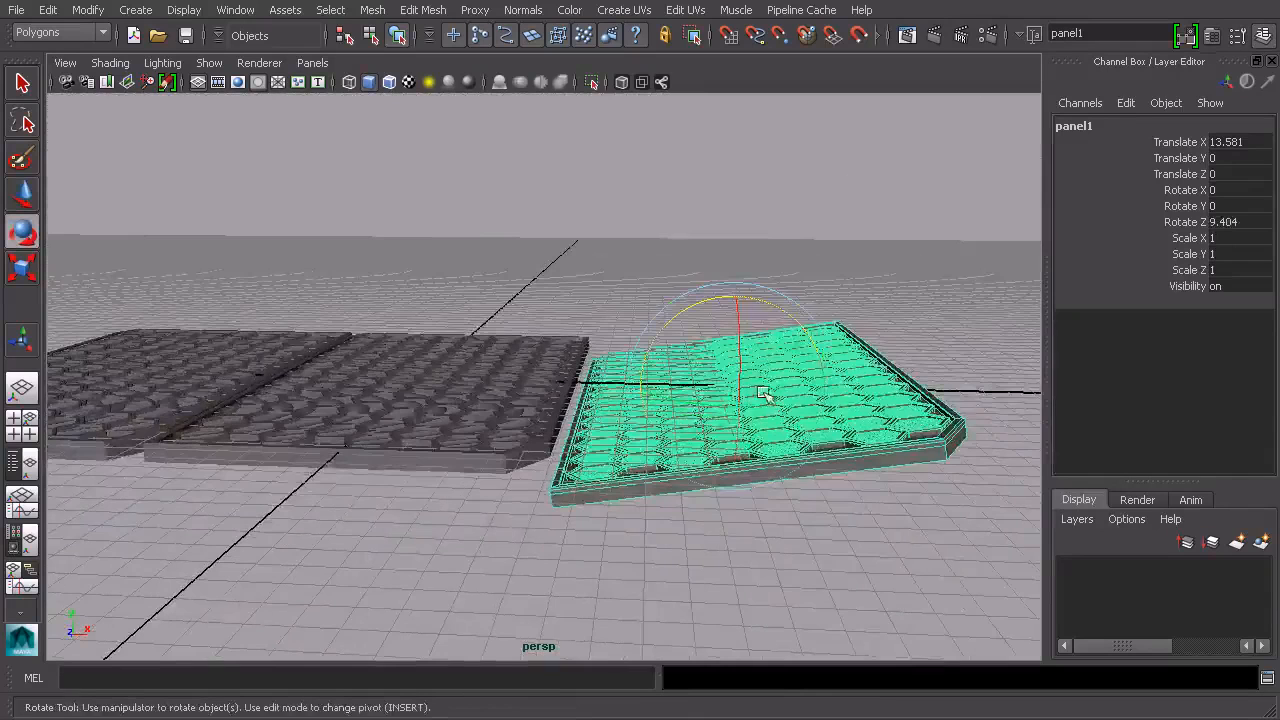
left_click_drag(776, 395, 741, 291, "alt")
key("w")
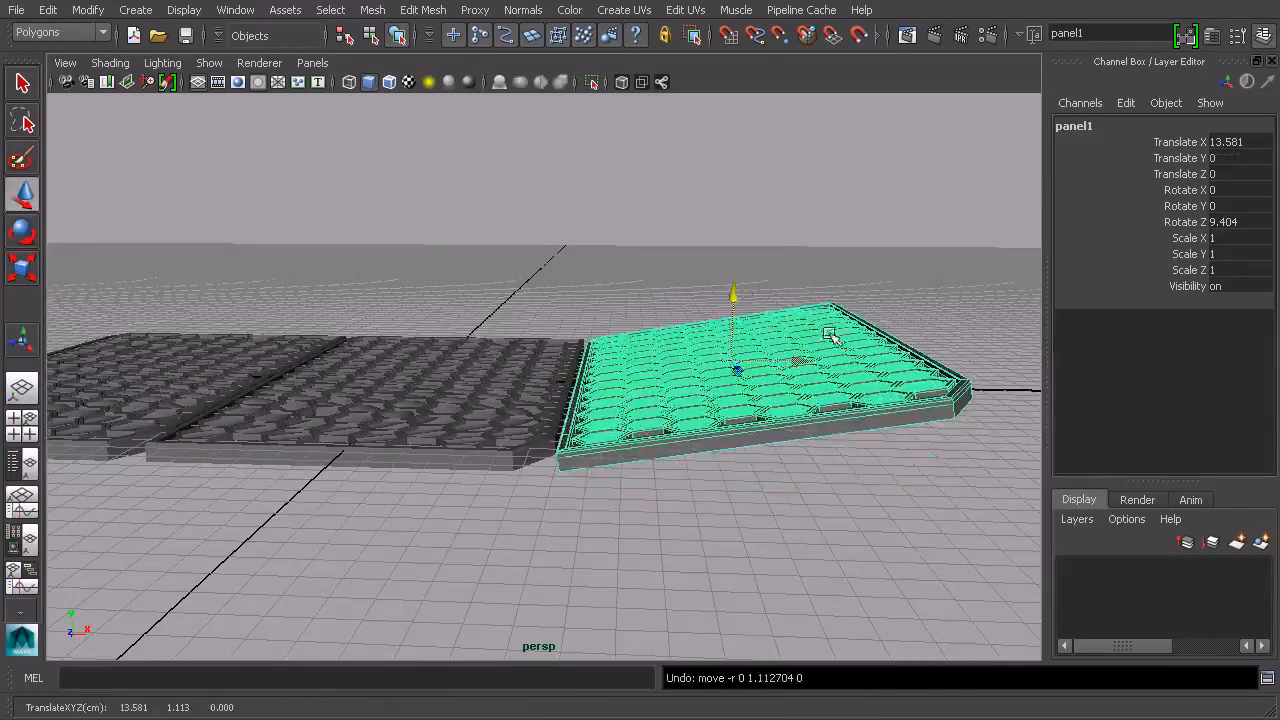
key("ctrl+z")
key("ctrl+z")
left_click_drag(708, 384, 716, 392, "alt")
left_click(840, 268)
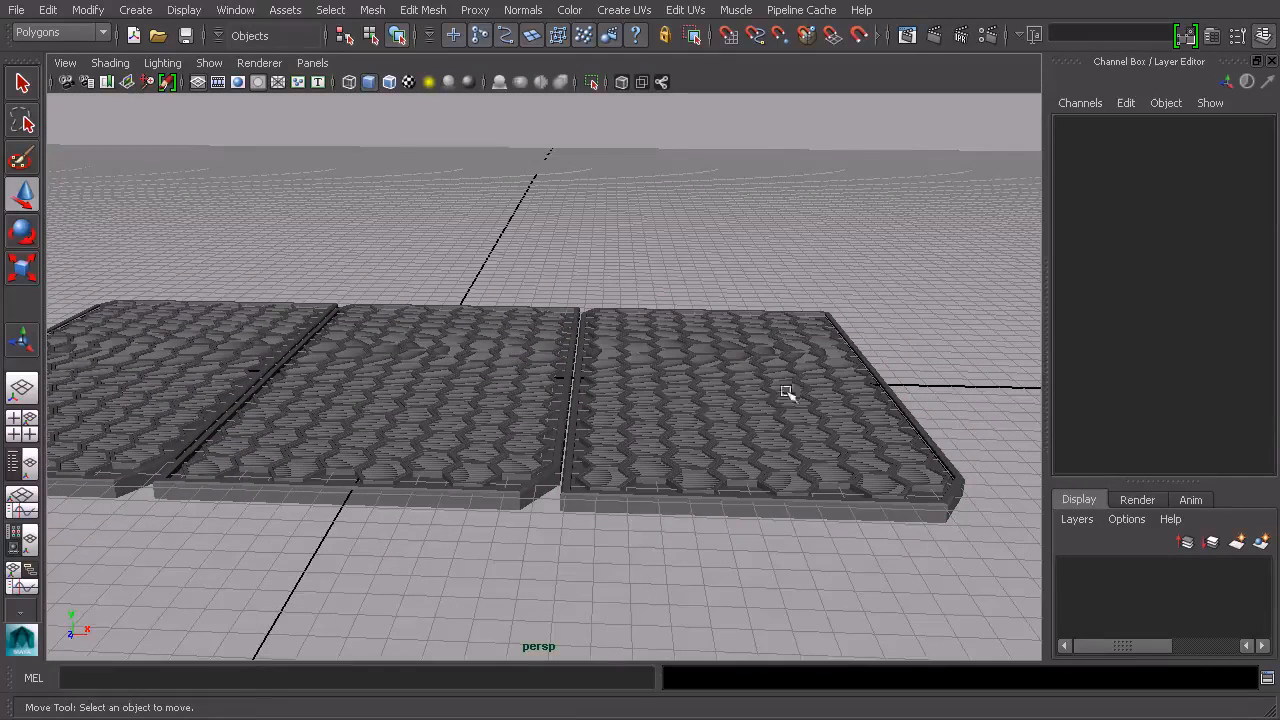
Show the four-view layout and select the whole panel1 group from one of its cells
key("space")
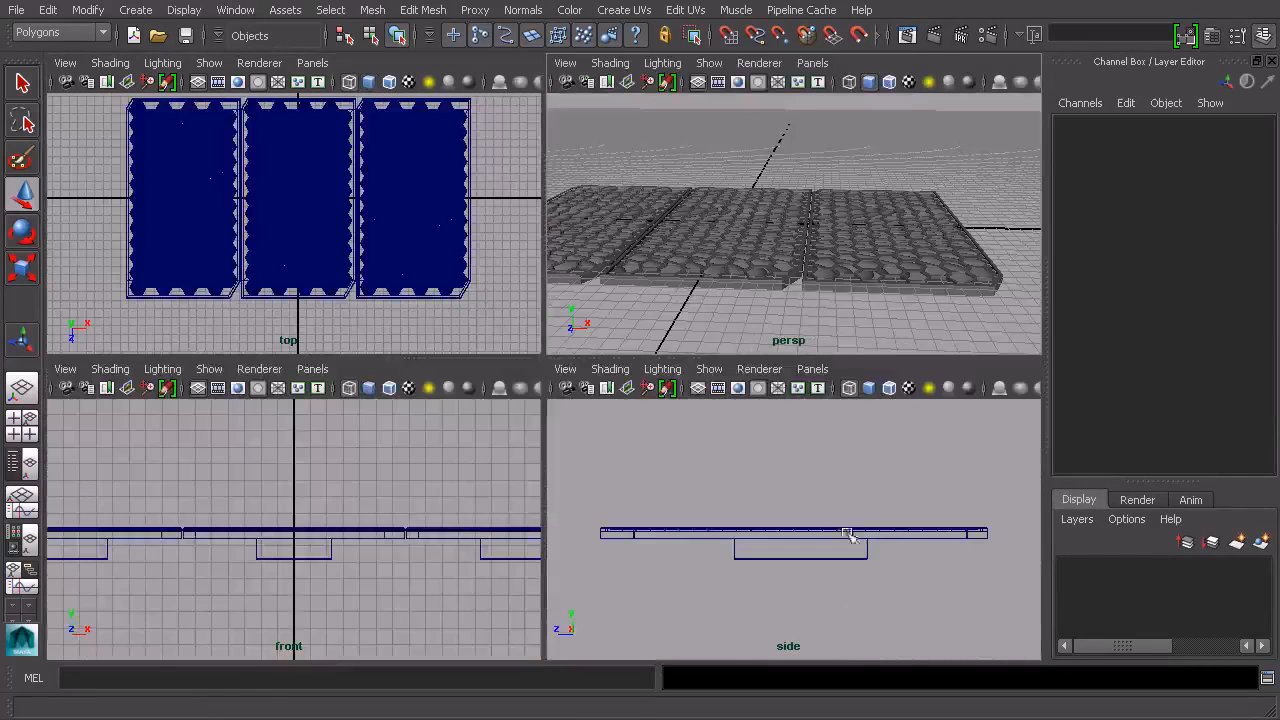
middle_click_drag(422, 529, 391, 514, "alt")
scroll(300, 490, "down", 3)
left_click(906, 272)
key("Up")
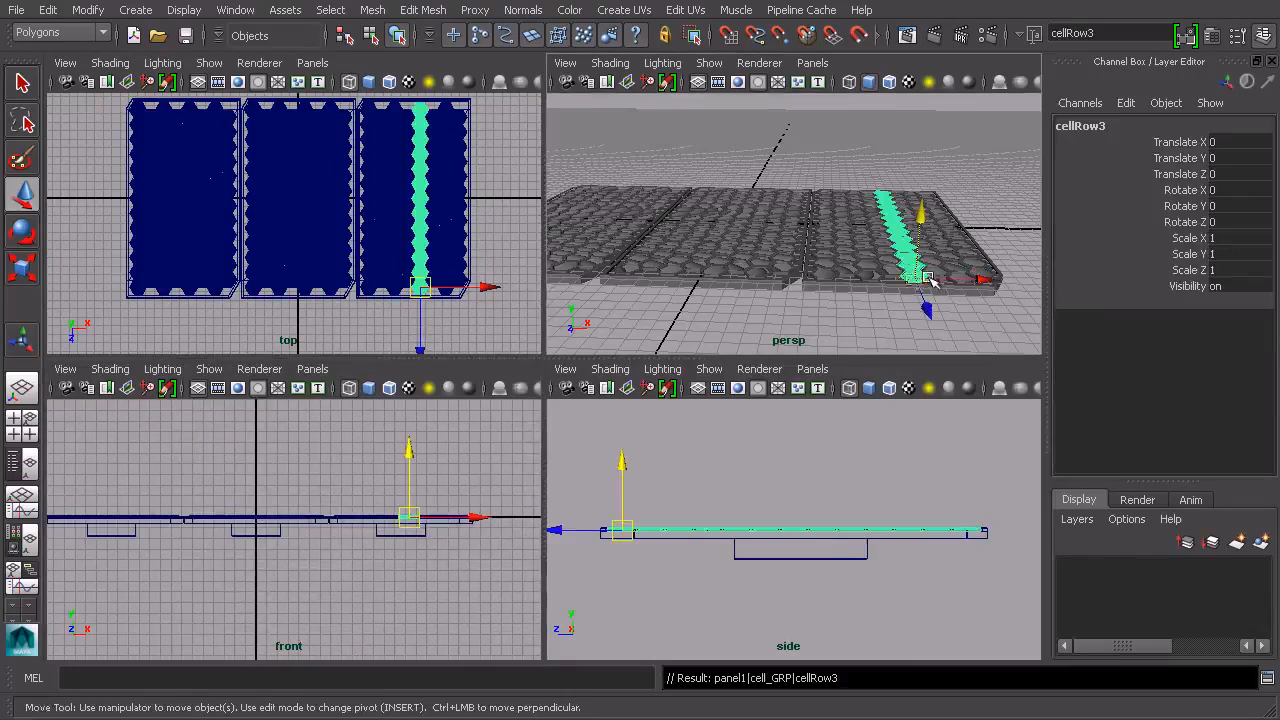
left_click(891, 263)
key("Up")
key("Up")
key("Up")
key("Up")
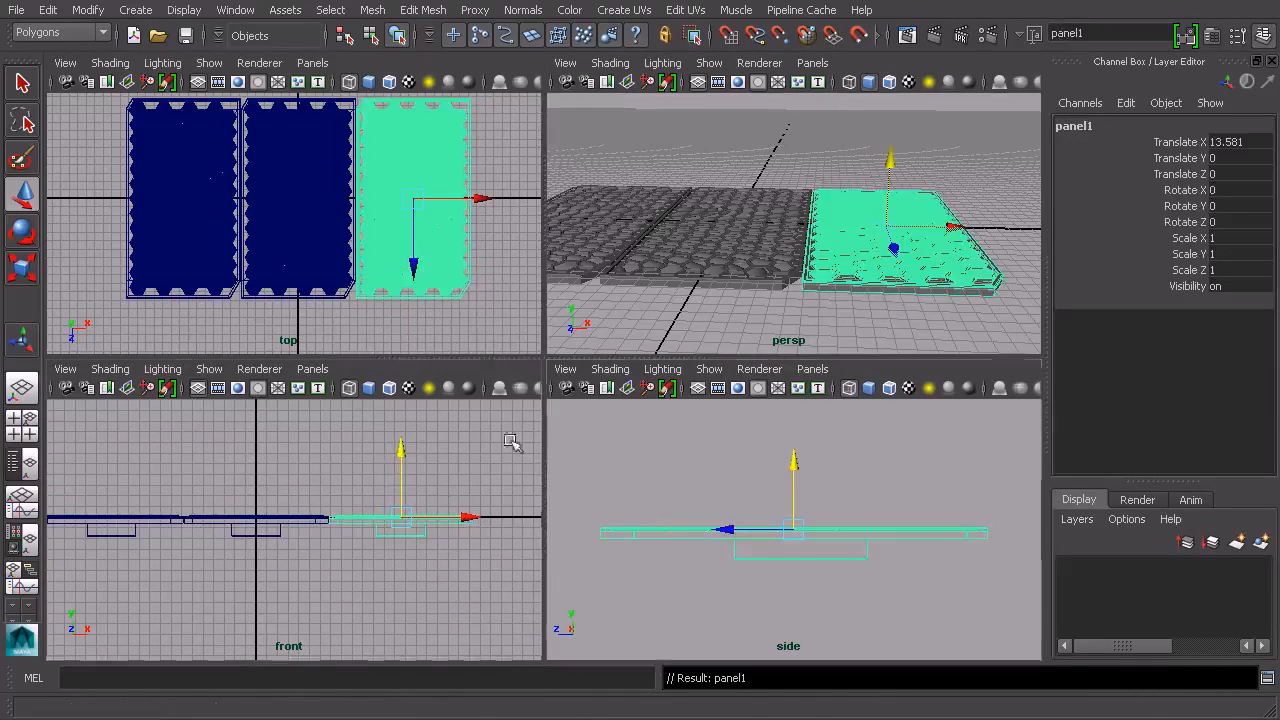
Move panel1's pivot in the front view to its inner edge, next to the middle panel
middle_click_drag(437, 494, 400, 471, "alt")
scroll(429, 479, "up", 5)
middle_click_drag(480, 445, 397, 532, "alt")
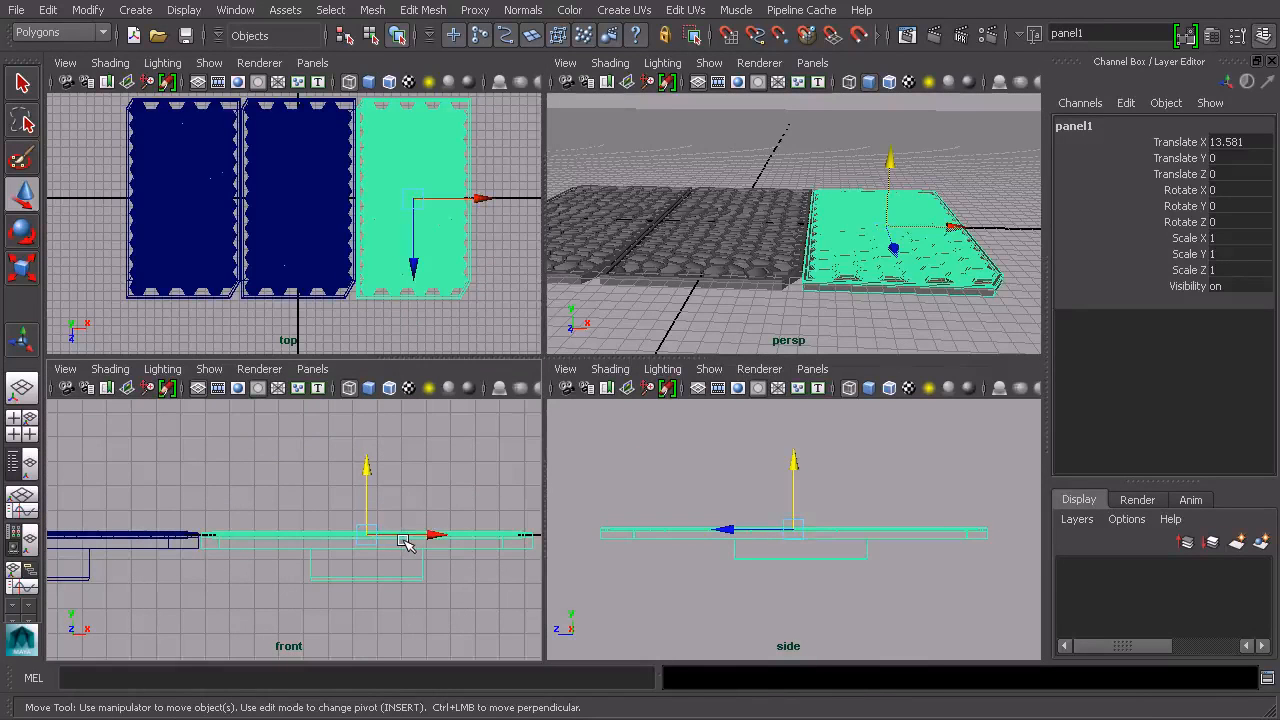
key("Insert")
key("Insert")
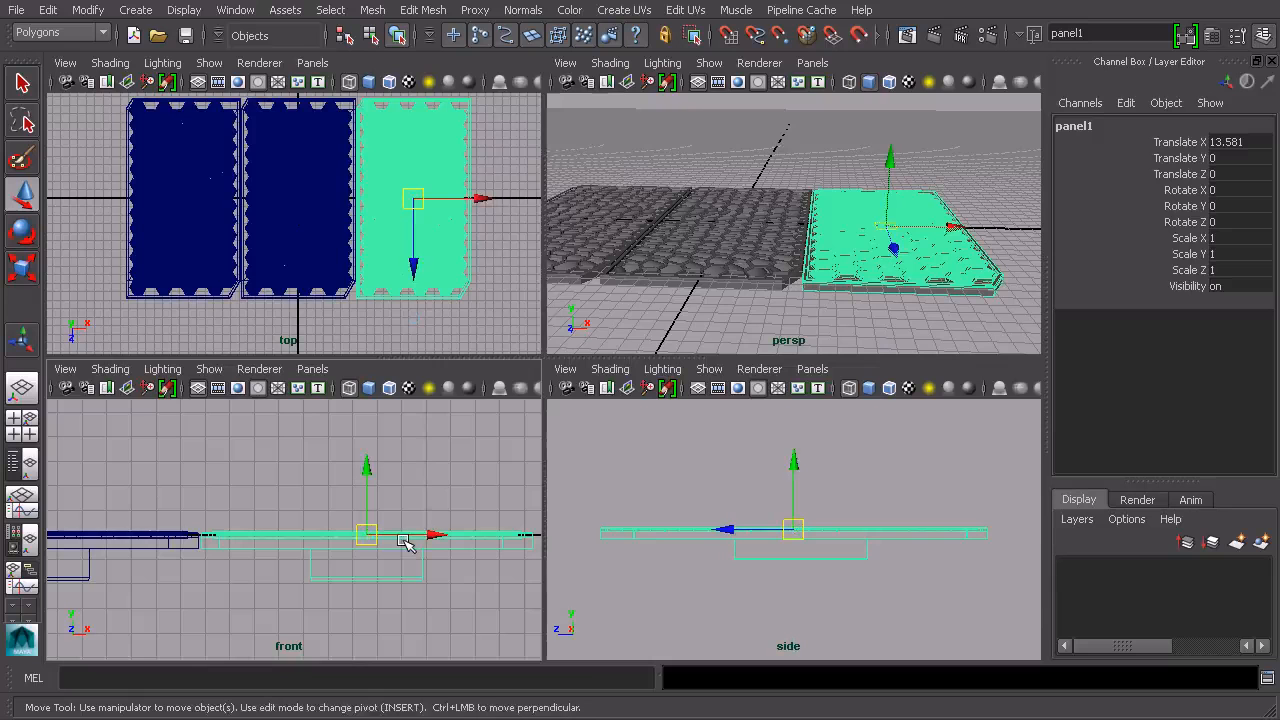
key("Insert")
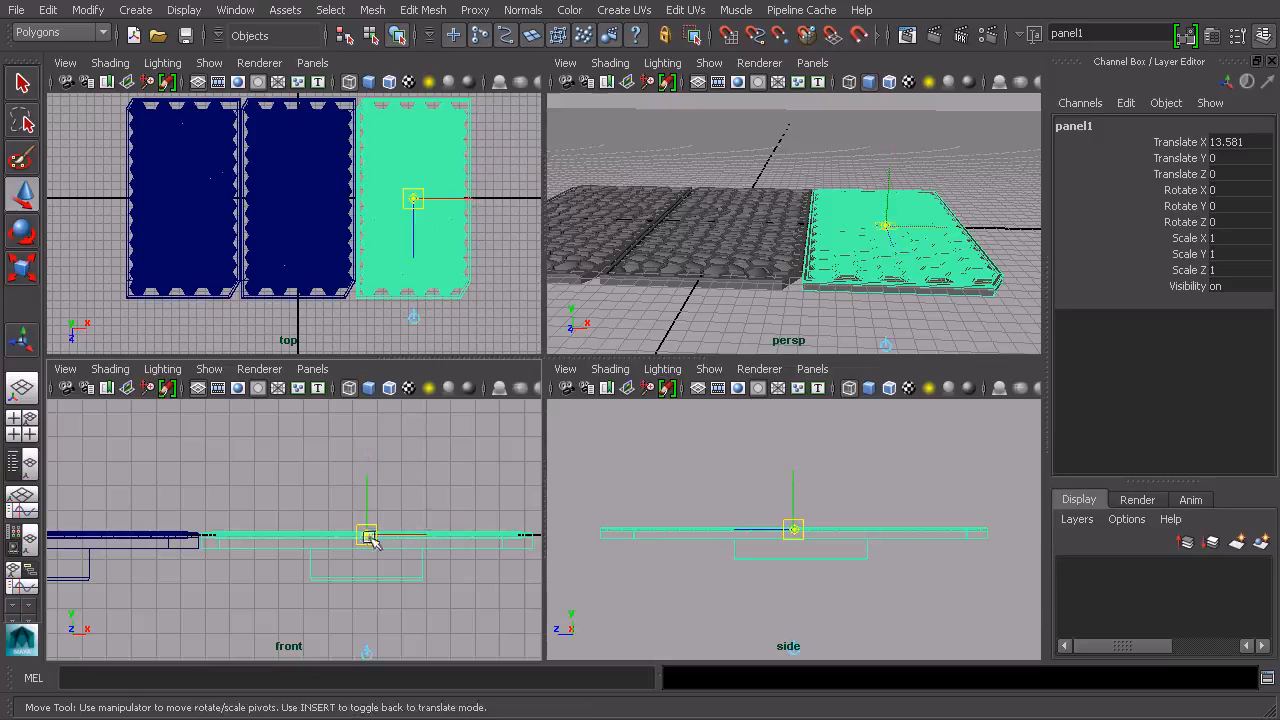
left_click_drag(370, 538, 217, 539)
key("Insert")
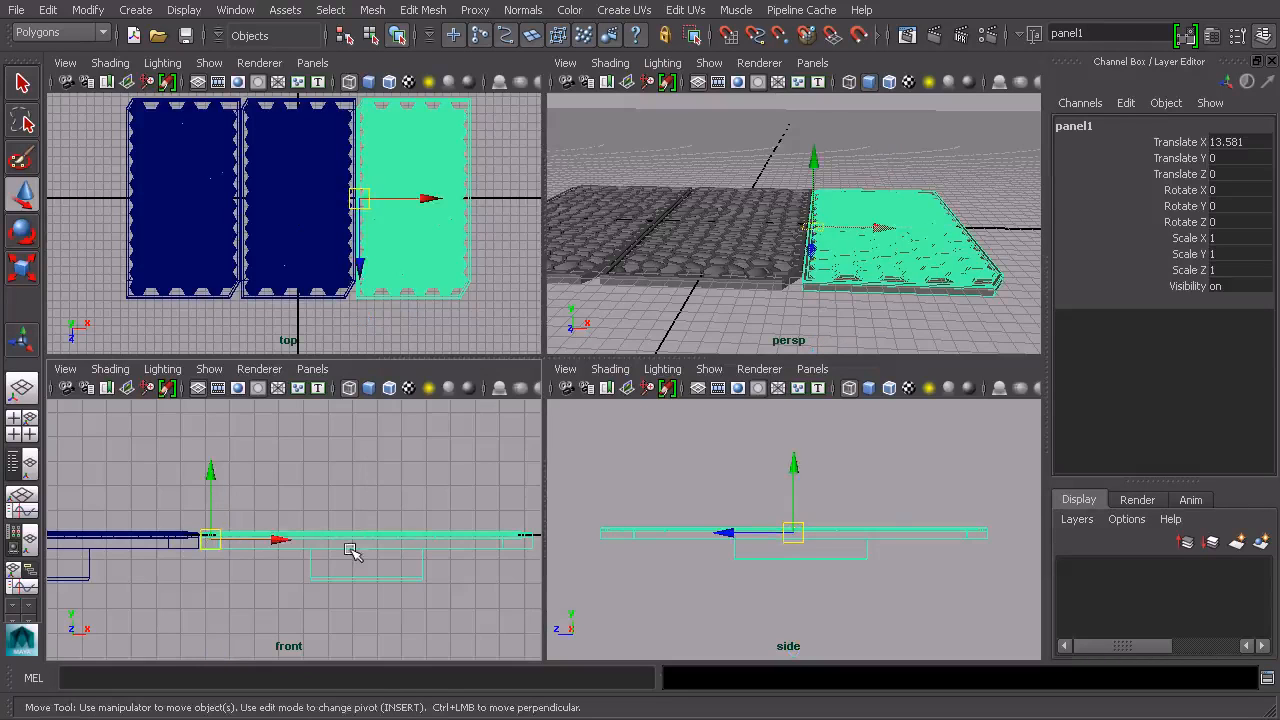
Rotate panel1 about Z to about 21.55 degrees so it folds upward around its inner edge
key("r")
key("e")
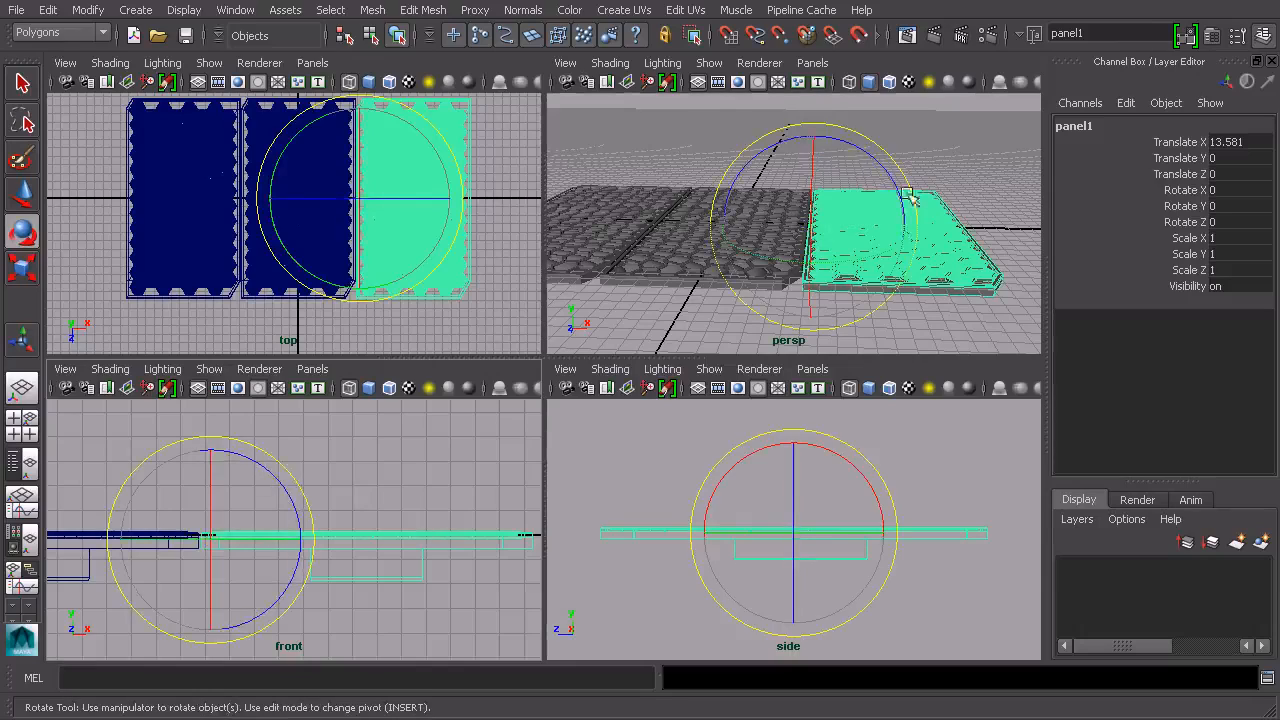
key("space")
left_click_drag(704, 282, 662, 308, "alt")
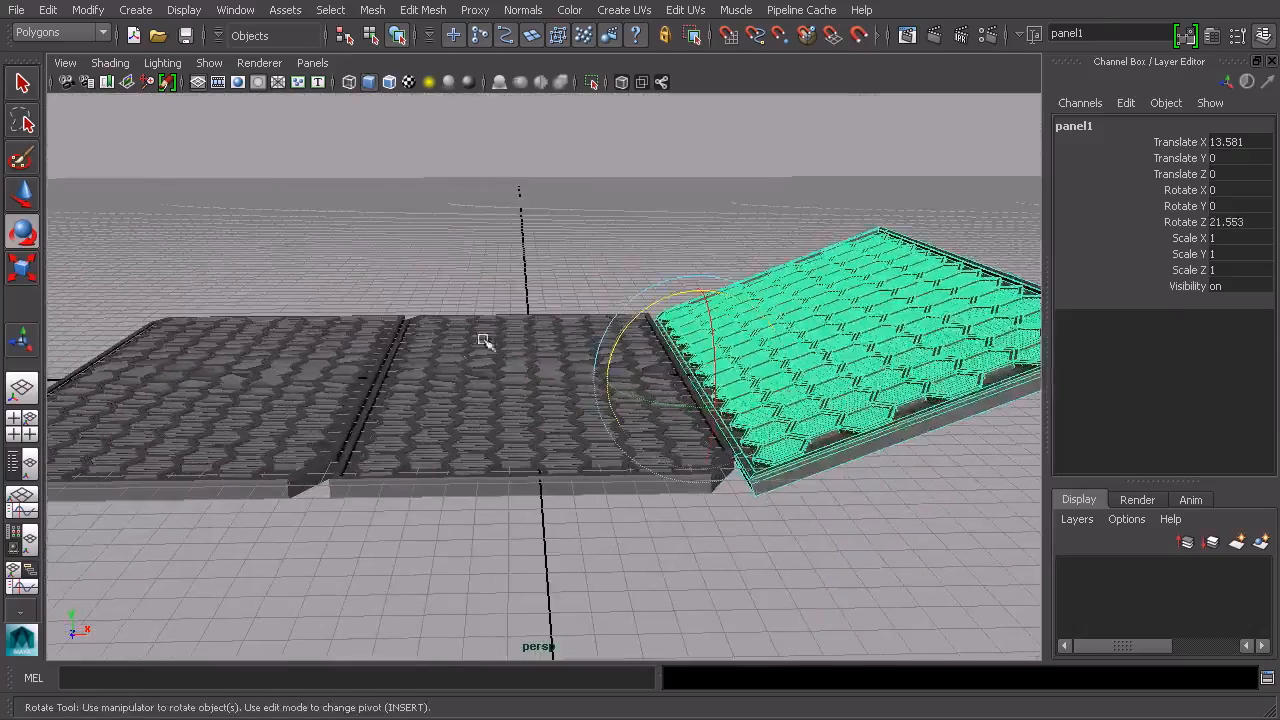
Select the panel2 group and move its pivot in the front view to its inner edge beside the middle panel
left_click(333, 368)
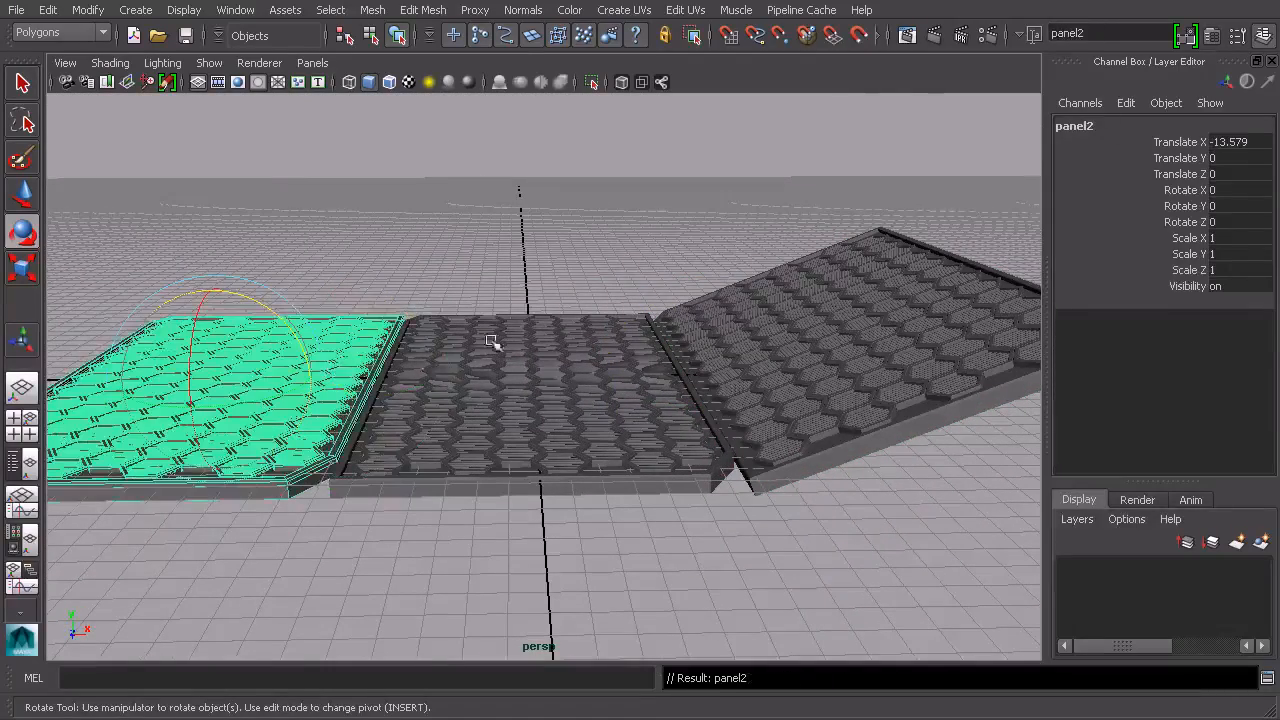
key("space")
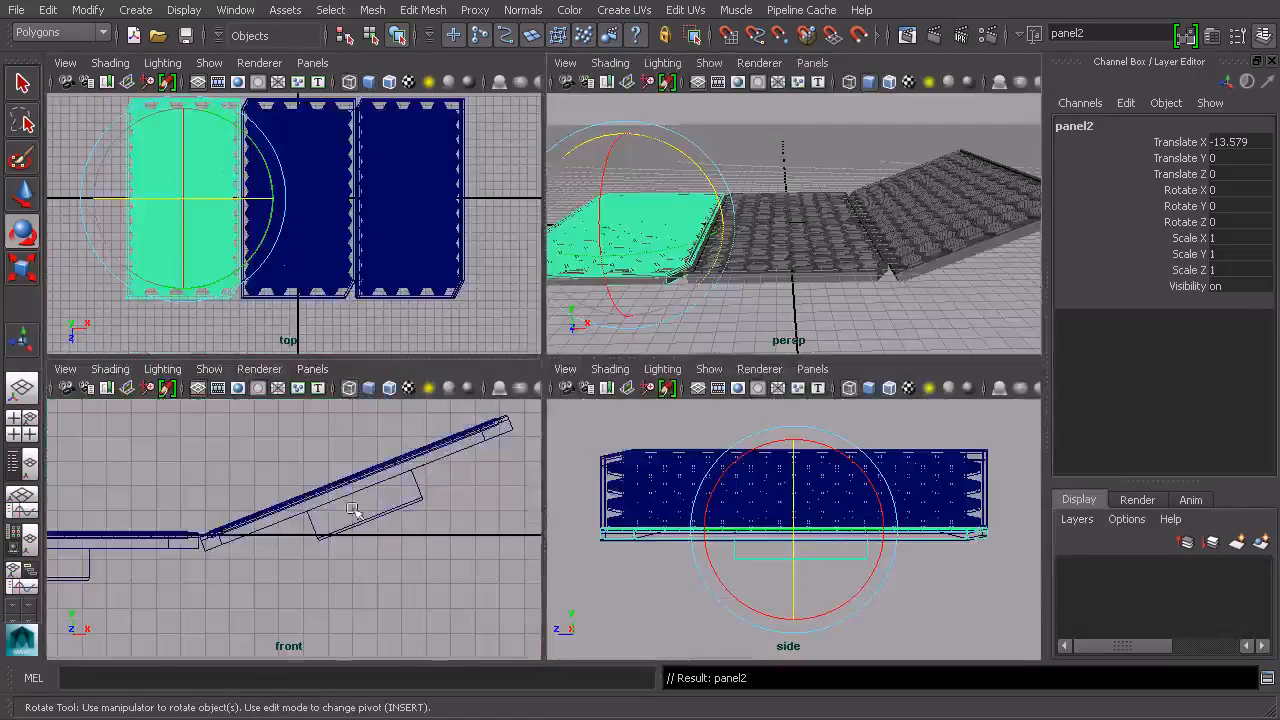
key("space")
key("f")
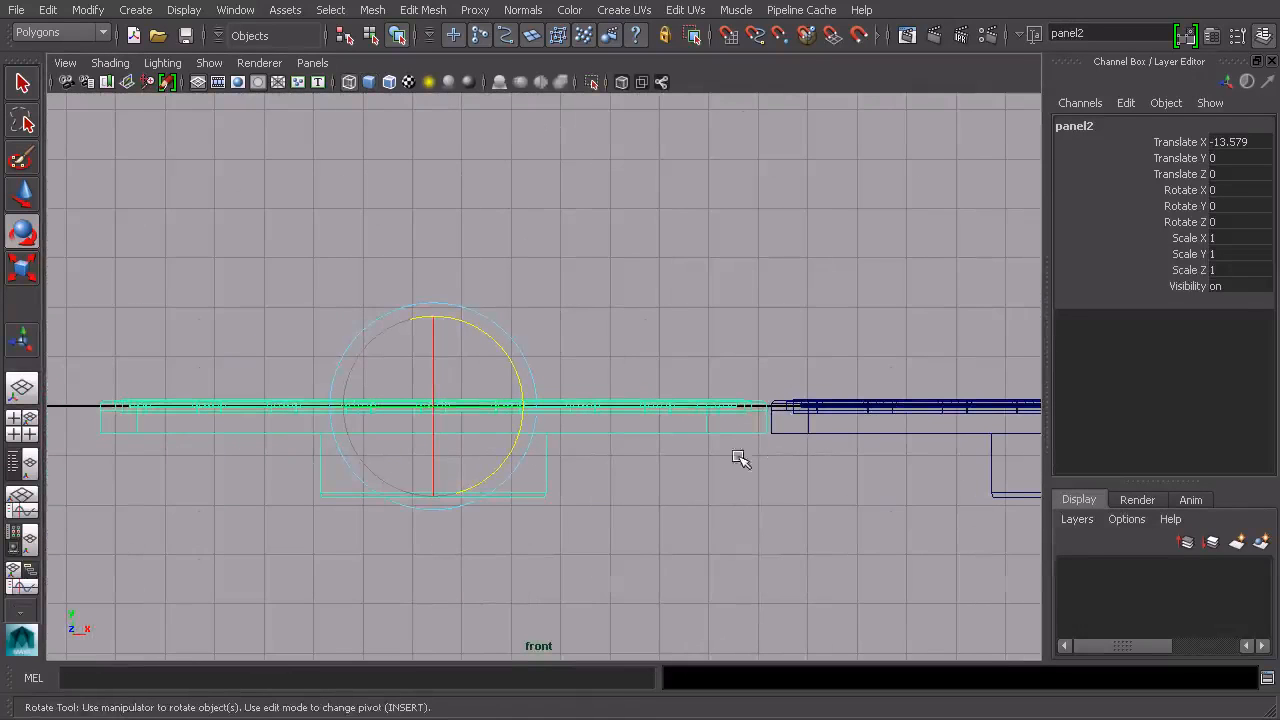
key("Insert")
left_click_drag(435, 411, 561, 413)
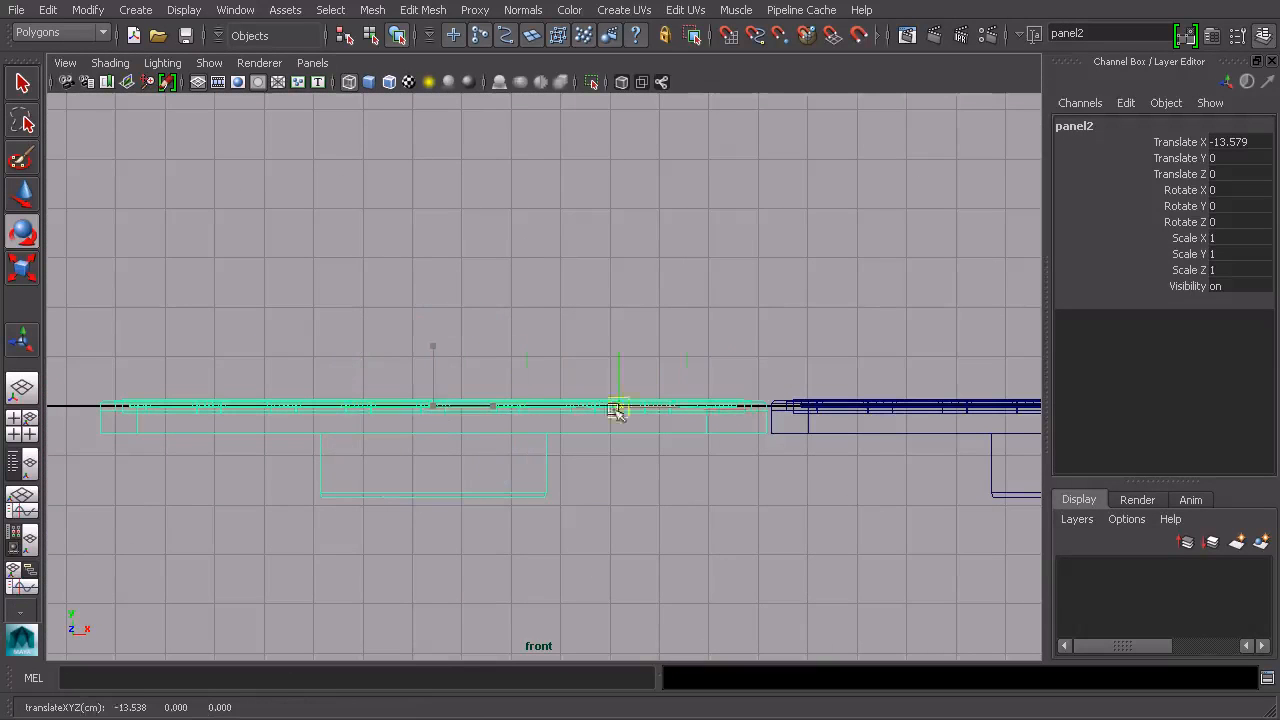
key("Insert")
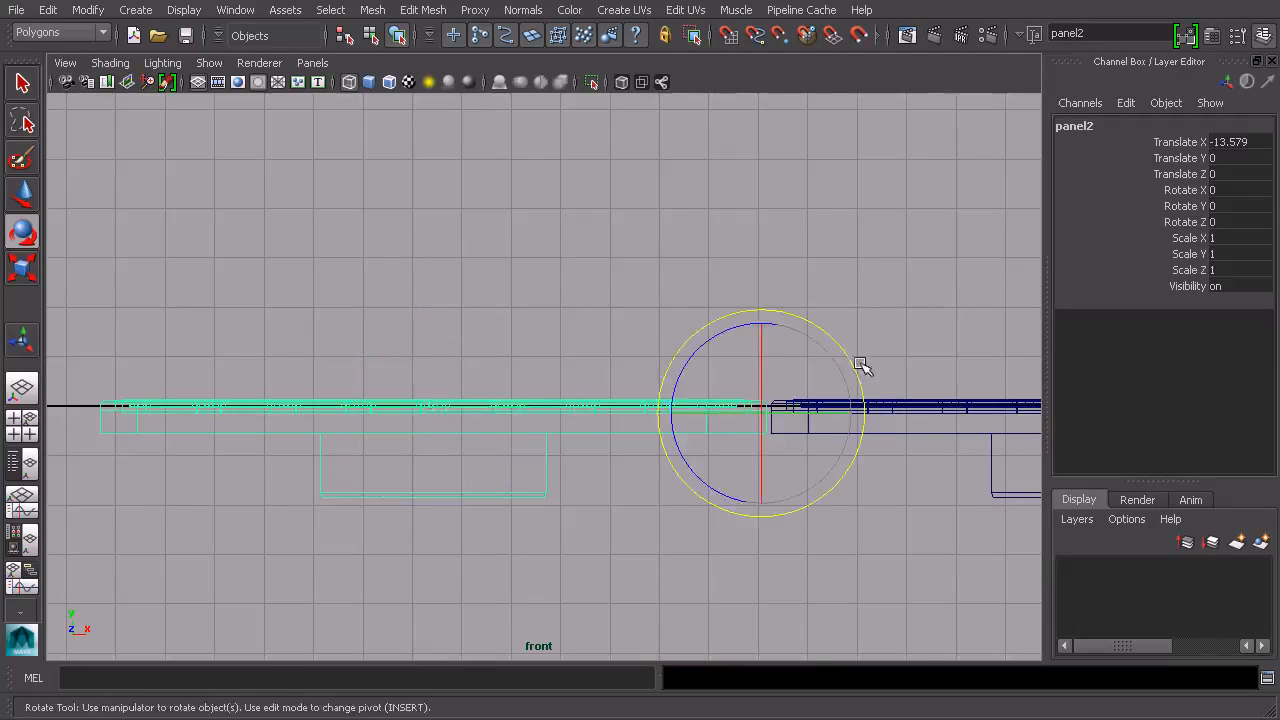
Rotate panel2 about Z to about -14.6 degrees around its inner edge and return to a clear perspective view
mouse_move(775, 333)
left_mouse_down()
mouse_move(740, 329)
mouse_move(760, 326)
left_mouse_up()
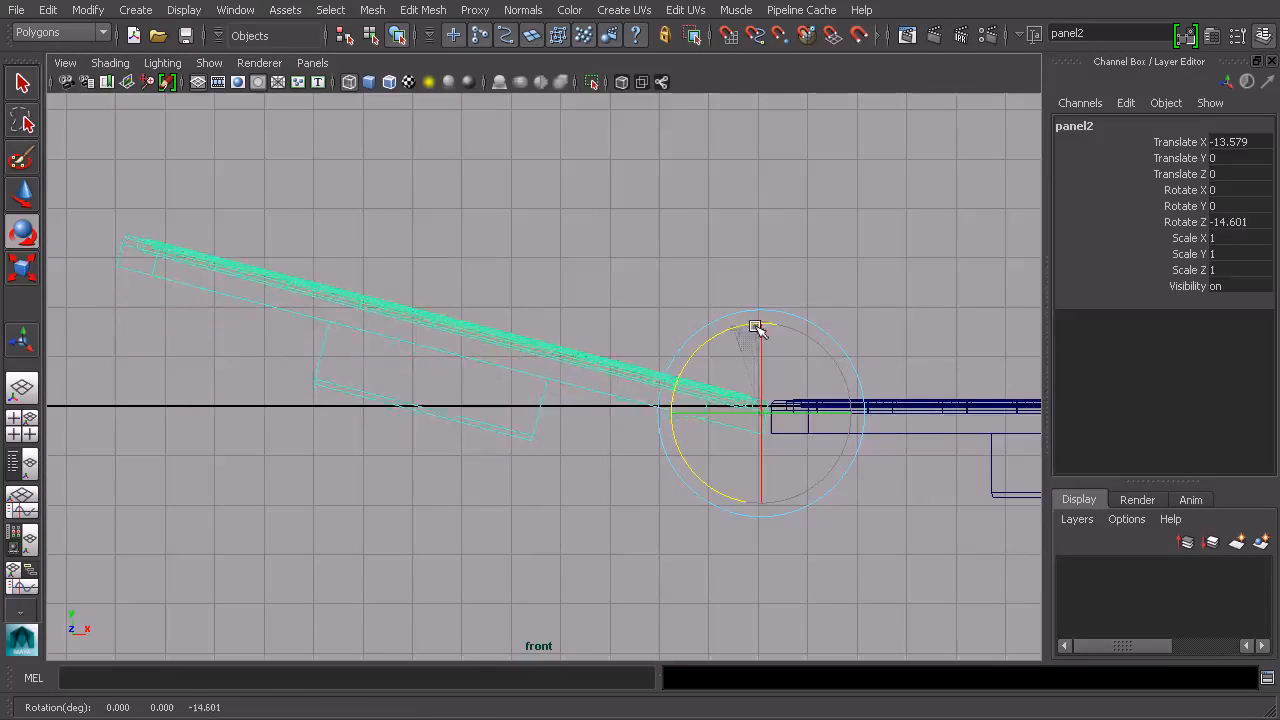
key("space")
key("space")
mouse_move(646, 289)
left_mouse_down("alt")
mouse_move(654, 334)
mouse_move(651, 312)
left_mouse_up("alt")
left_click(371, 36)
left_click(397, 36)
left_click(531, 172)
left_click_drag(712, 232, 768, 324, "alt")
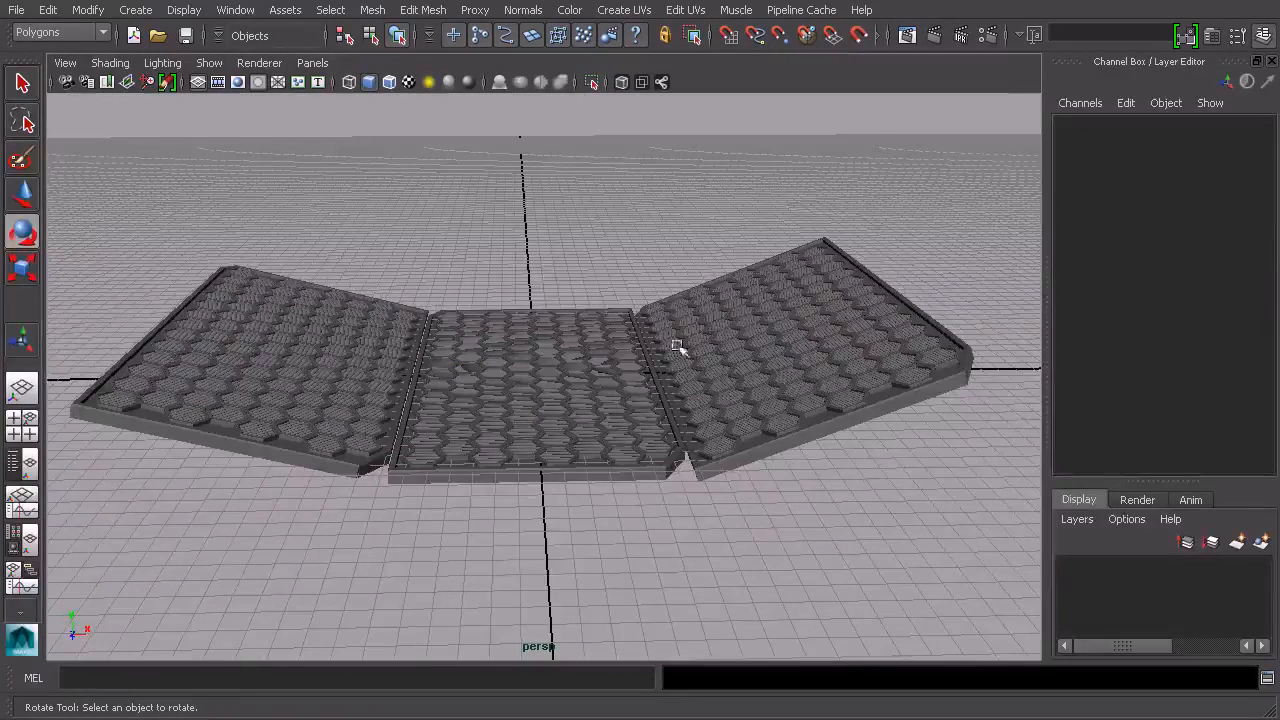
Create a polygon cylinder at the origin and lay it down by setting its Rotate X to 90
left_click_drag(421, 335, 470, 228, "alt")
scroll(458, 301, "up", 5)
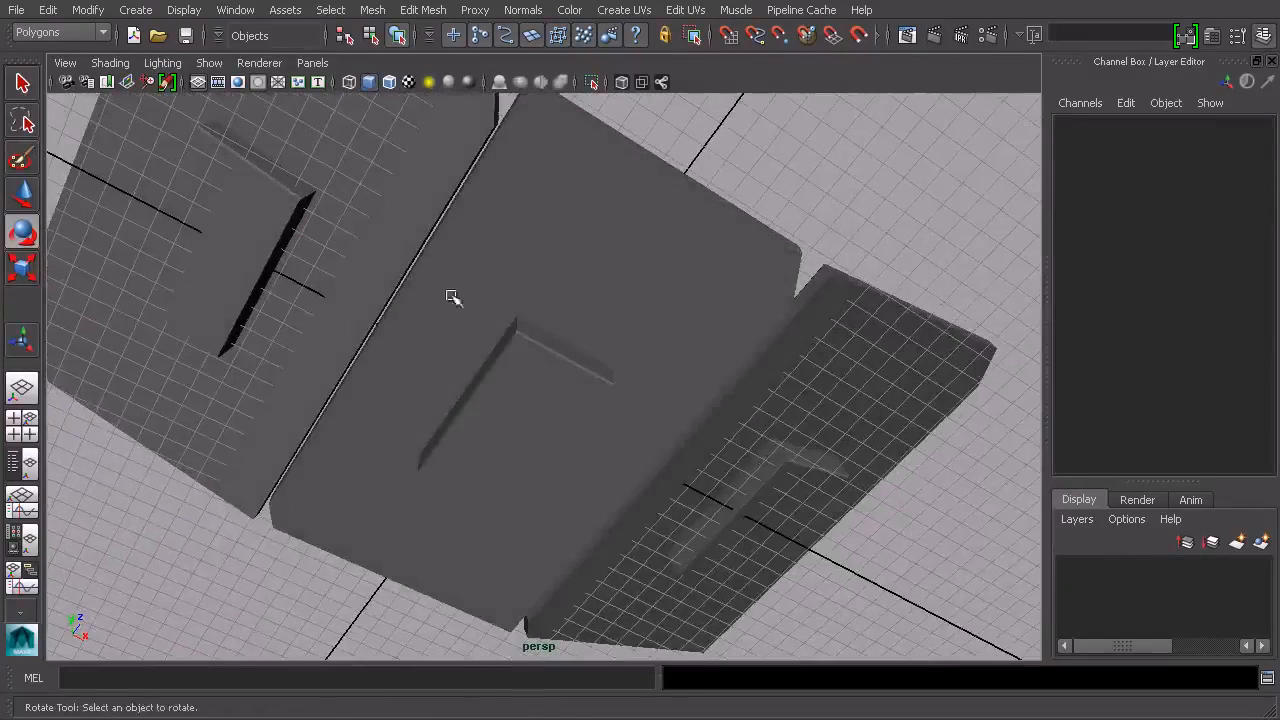
left_click_drag(529, 260, 470, 330, "alt")
left_click(137, 12)
mouse_move(200, 58)
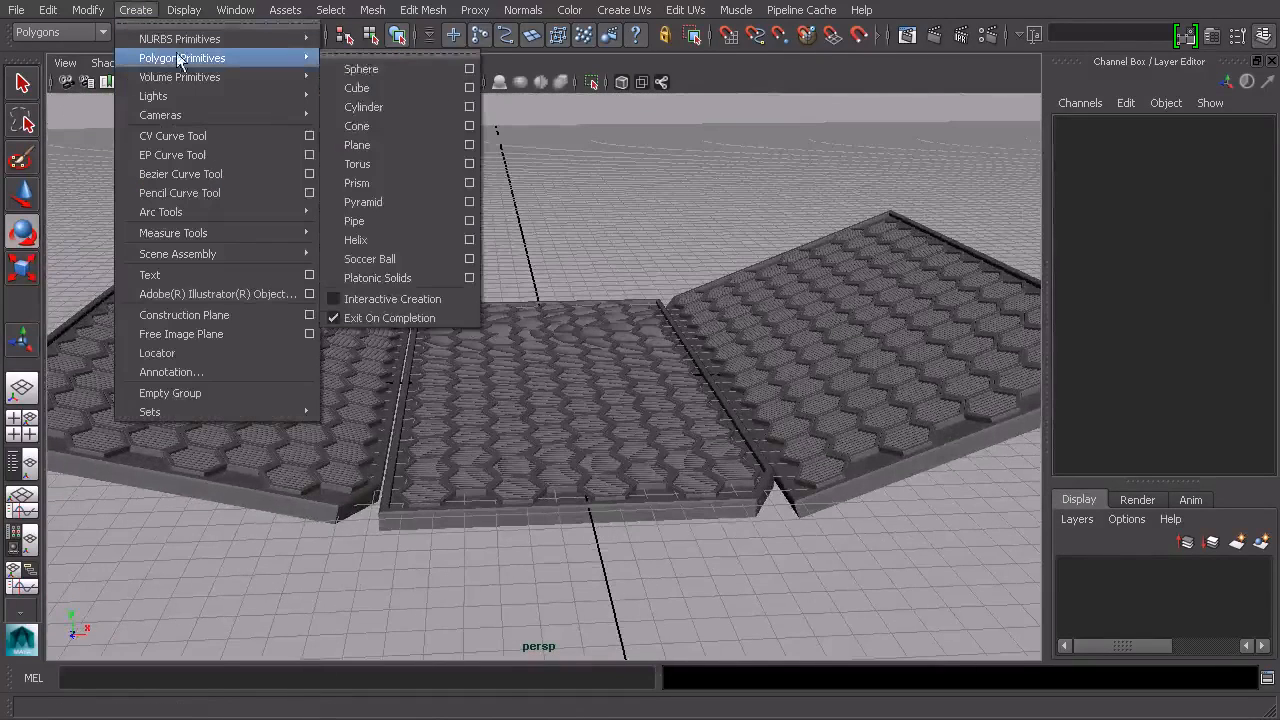
left_click(376, 106)
left_click_drag(565, 330, 580, 343, "alt")
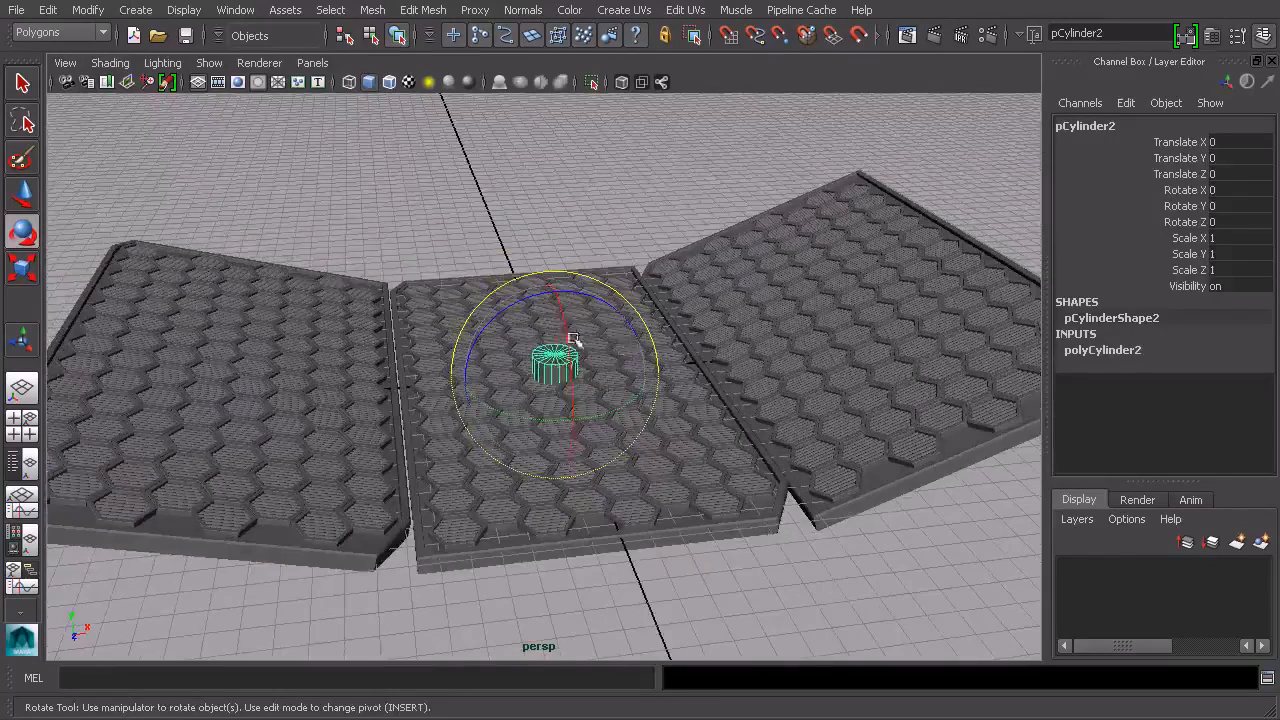
left_click_drag(568, 436, 576, 463)
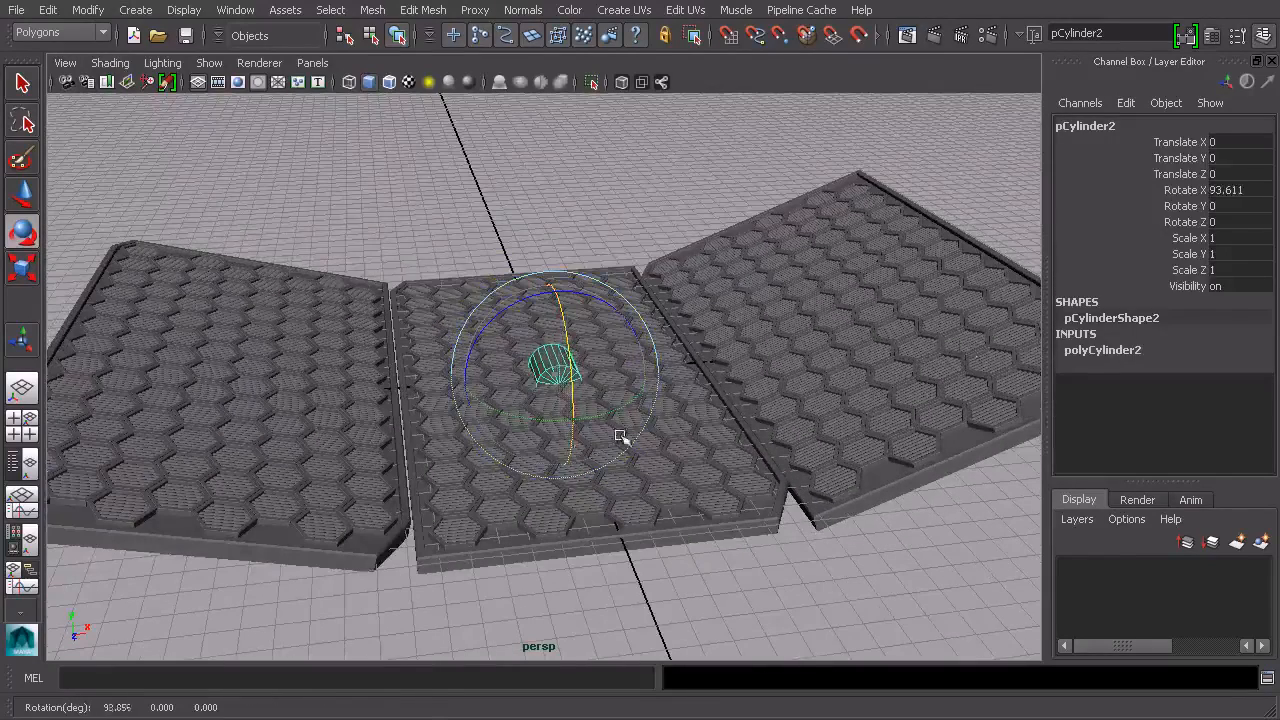
key("Return")
Scale the cylinder uniformly to 0.42 and stretch it along its length to a Scale Y of about 6.44
left_click_drag(834, 363, 734, 369, "alt")
key("r")
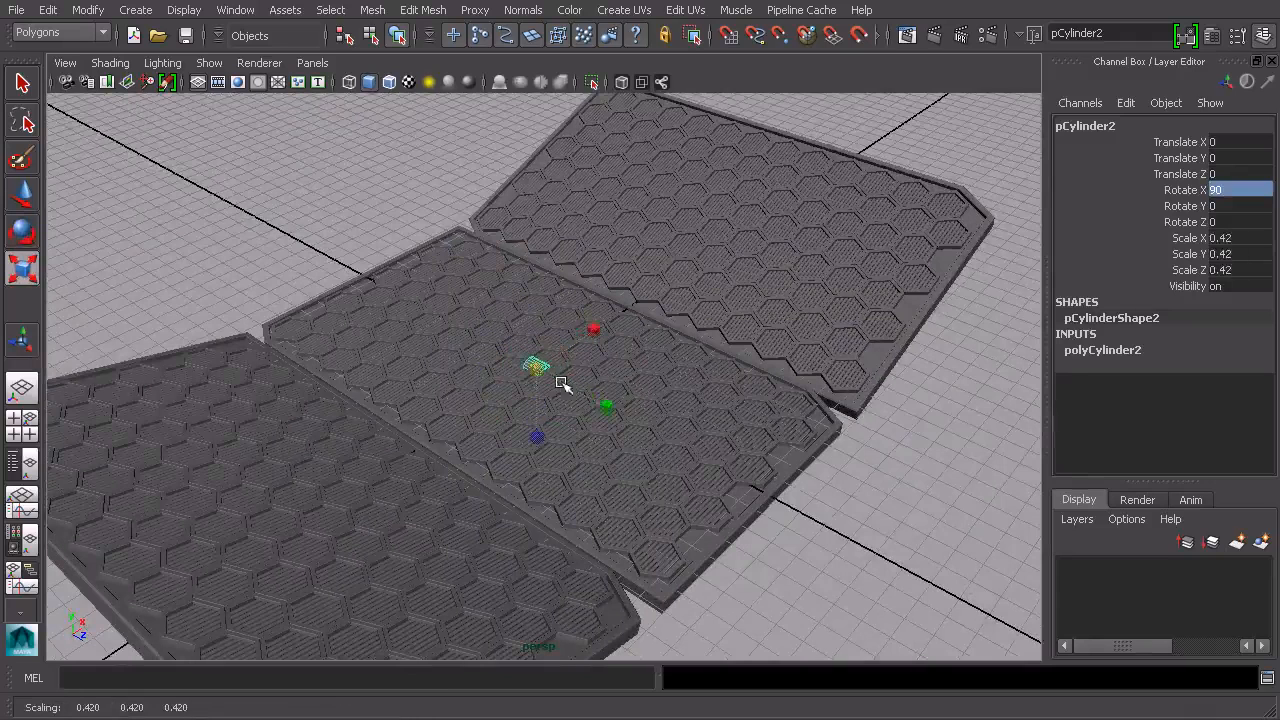
left_click_drag(834, 521, 690, 434)
left_click_drag(612, 408, 575, 432)
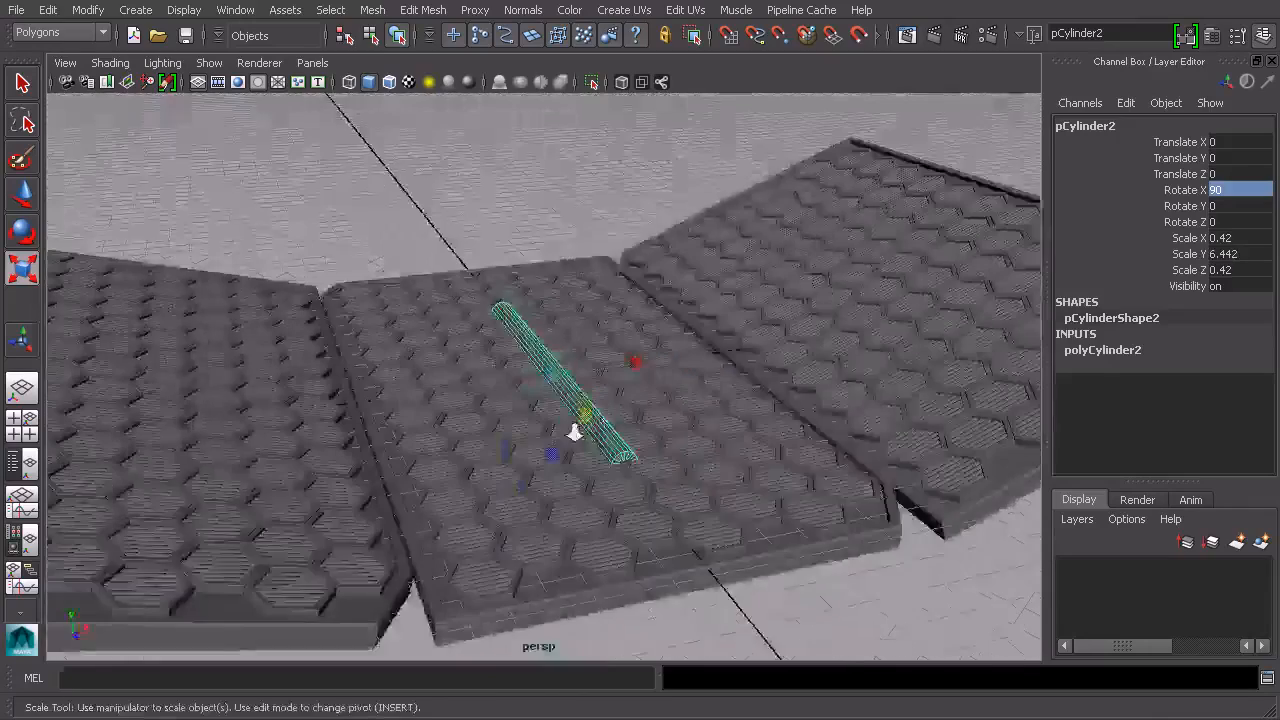
Thin the cylinder to 0.173 with Scale Y 7.724 and place it in the middle panel's seam at Translate X -6.843, Y -0.474
scroll(575, 432, "up", 3)
left_click_drag(557, 374, 734, 486)
key("w")
left_click_drag(603, 374, 402, 374)
left_click_drag(309, 303, 302, 334)
left_click_drag(397, 340, 360, 405, "alt")
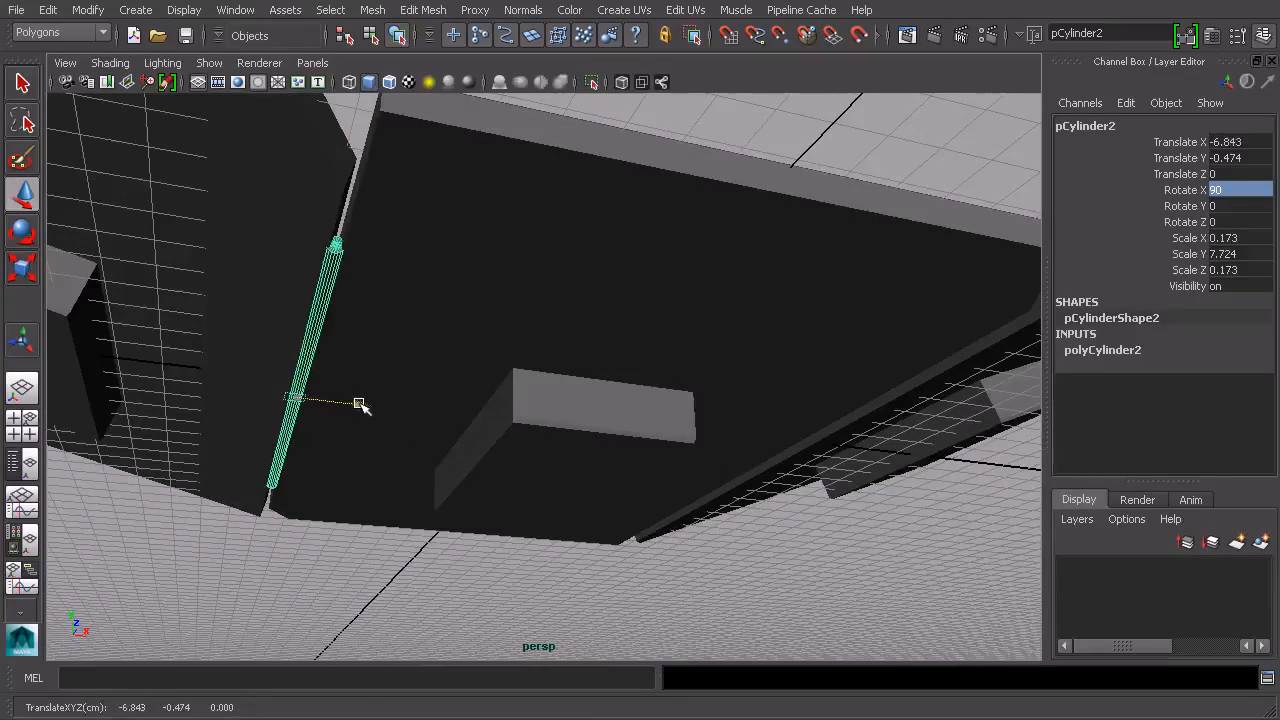
left_click(400, 552)
left_click_drag(449, 377, 338, 346, "alt")
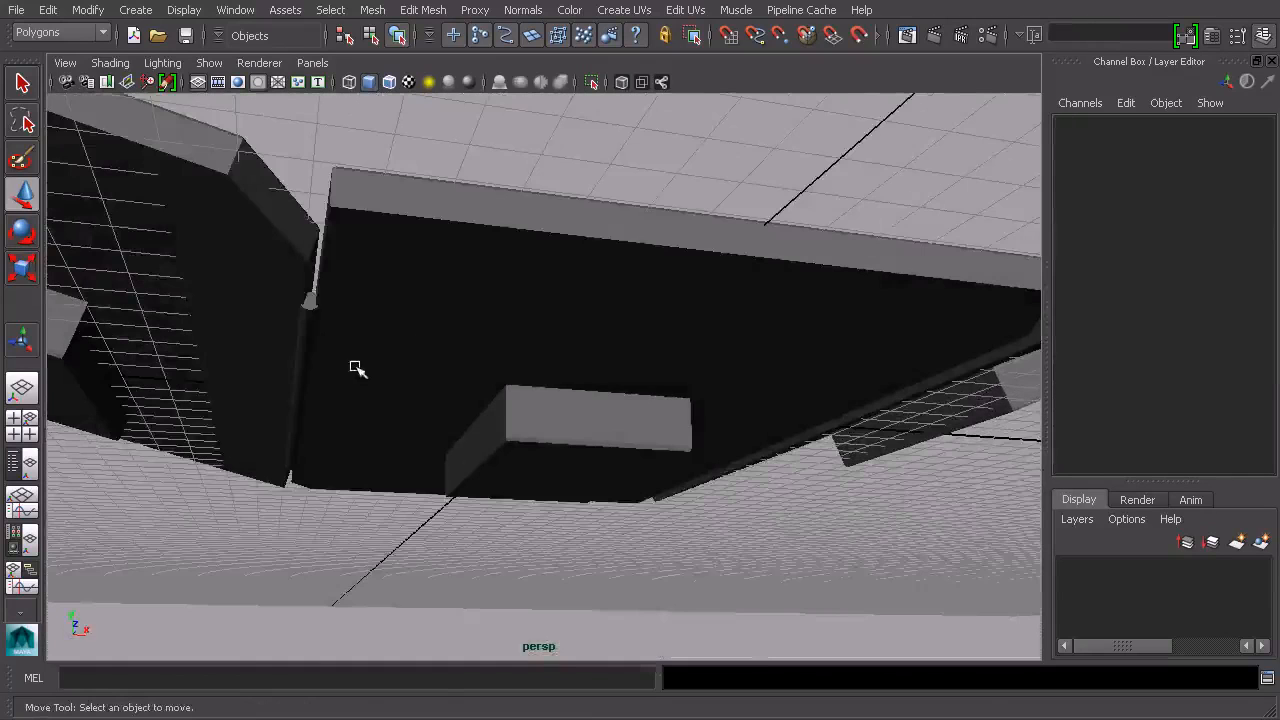
Duplicate the hinge cylinder and move the copy along X into the middle panel's opposite seam at Translate X about 6.87
left_click_drag(408, 386, 400, 320, "alt")
left_click(310, 290)
key("ctrl+d")
left_click_drag(357, 418, 712, 460)
key("ctrl+z")
left_click_drag(373, 413, 778, 418)
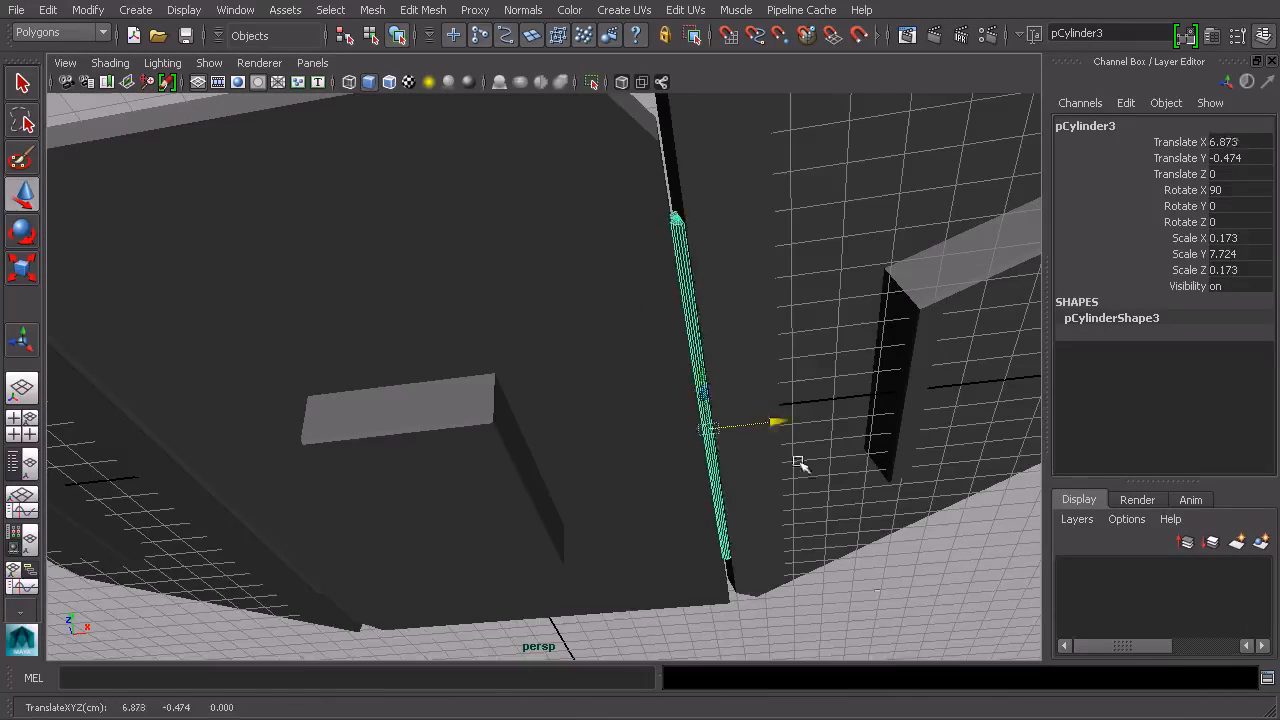
left_click(886, 529)
left_click_drag(886, 529, 785, 487, "alt")
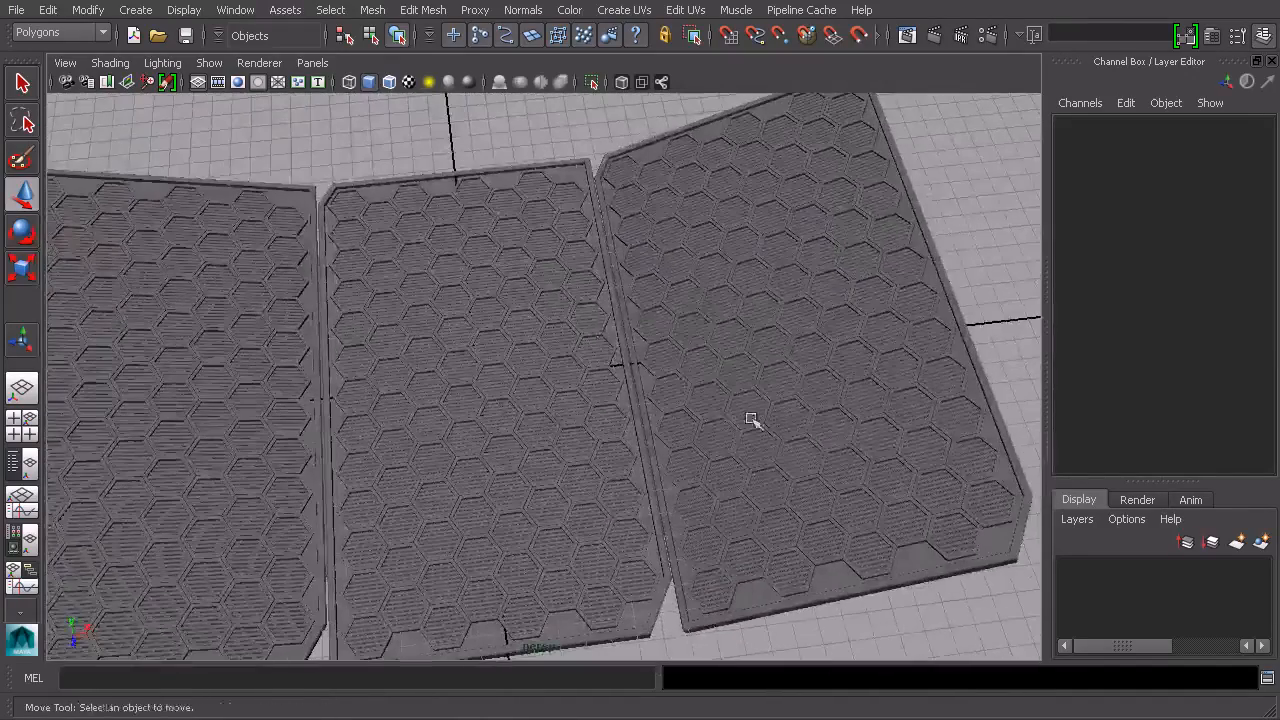
Open the Outliner and group panel, panel1, panel2, pCylinder2 and pCylinder3 together
left_click_drag(752, 420, 653, 318, "alt")
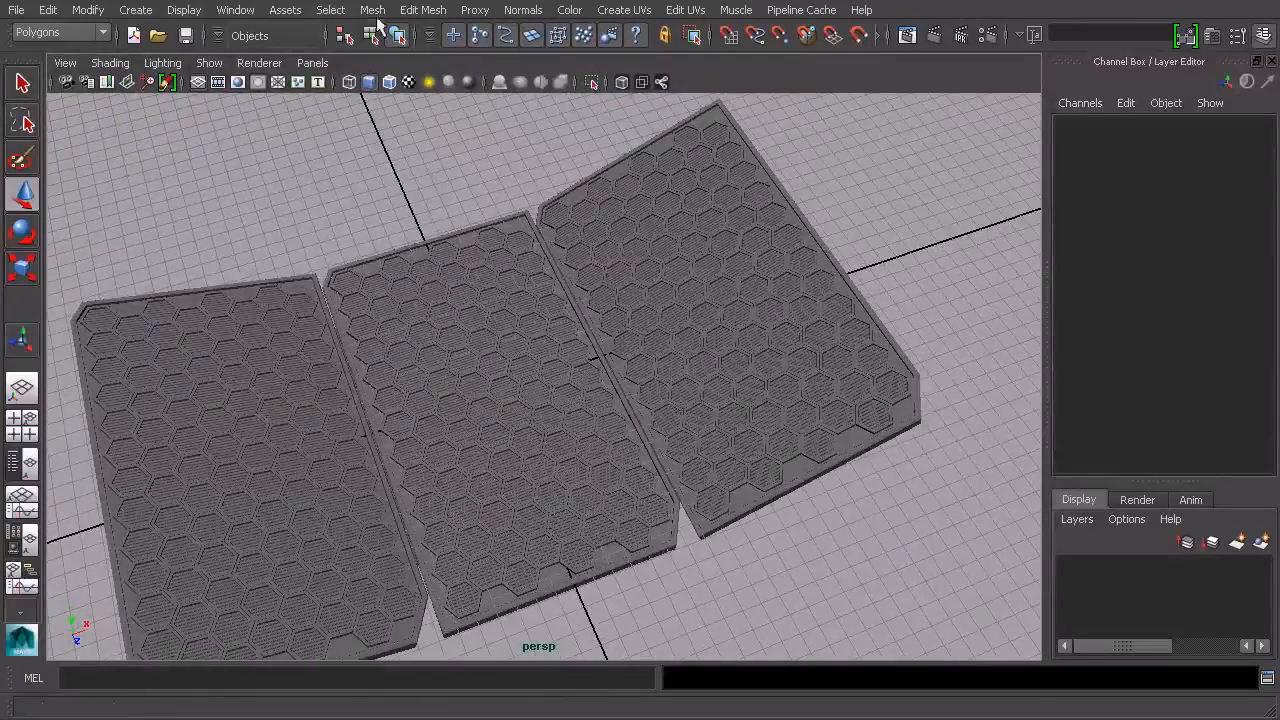
left_click(236, 10)
left_click(287, 158)
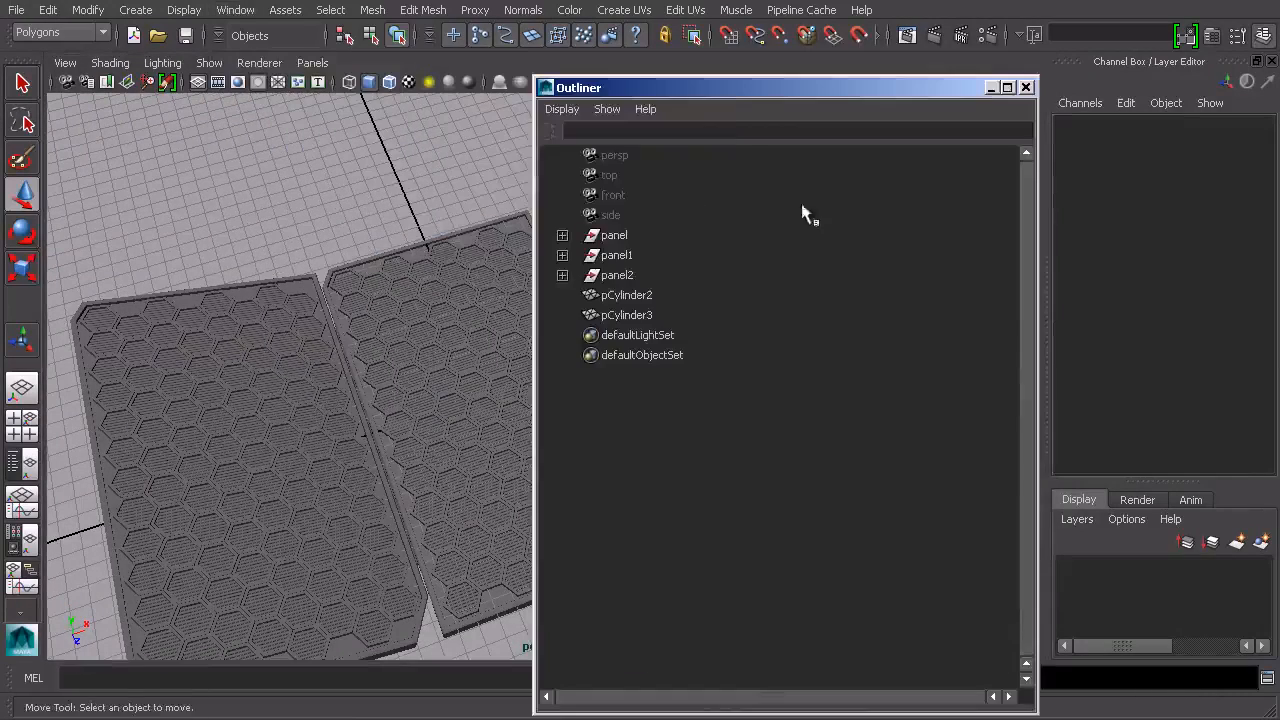
left_click_drag(734, 88, 939, 50)
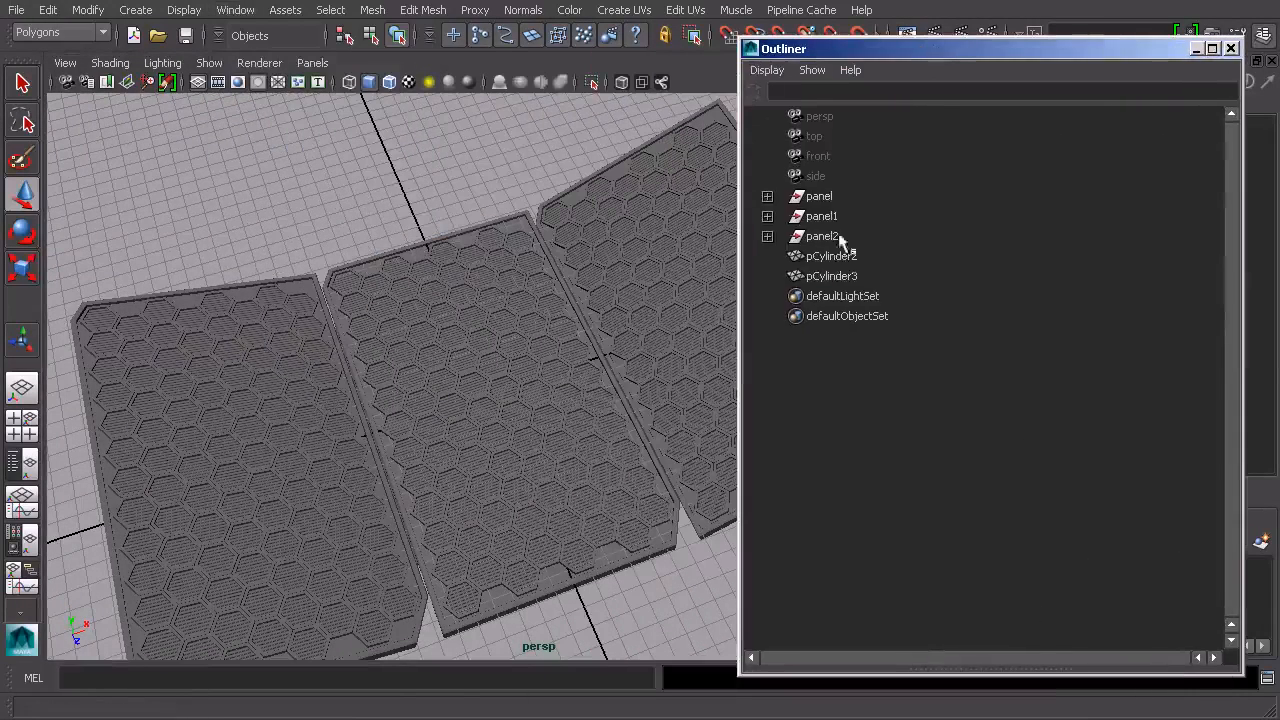
left_click(835, 257)
left_click(833, 276)
left_click(838, 258, "ctrl")
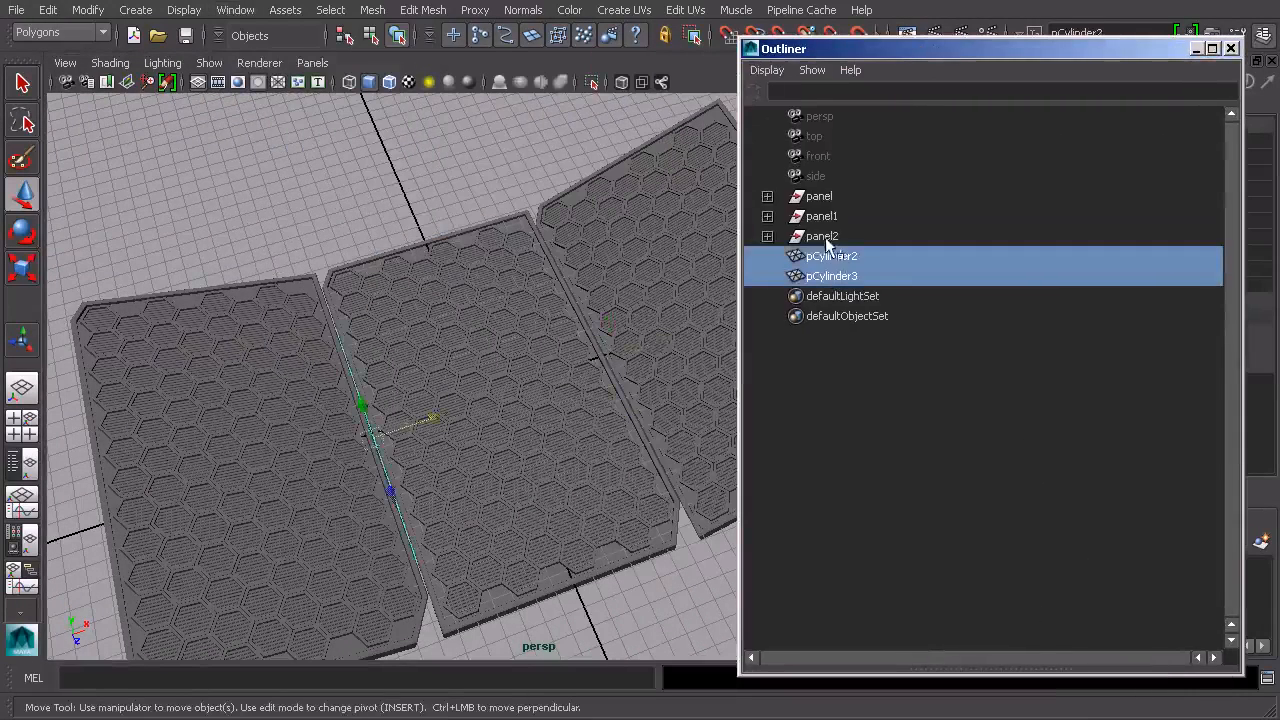
left_click(826, 239, "ctrl")
left_click(823, 218, "ctrl")
left_click(823, 198, "ctrl")
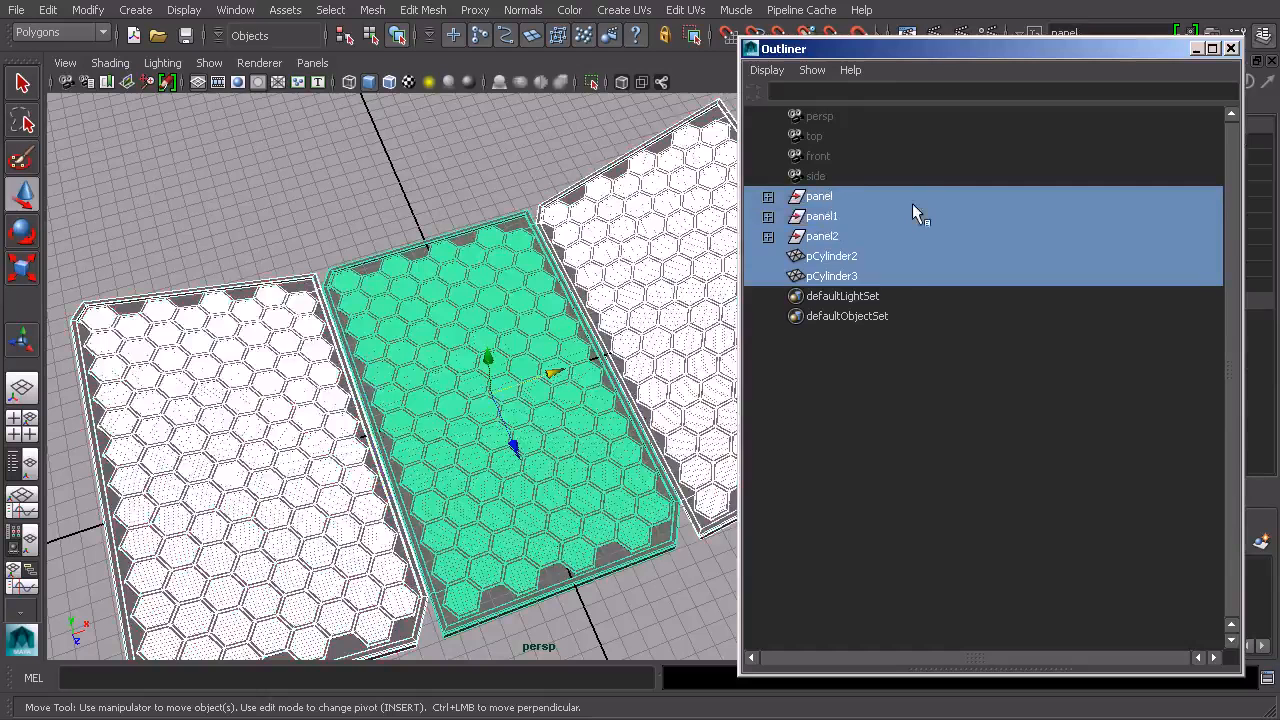
key("ctrl+g")
Rename the new group as LG_Panel_GRP and close the Outliner
left_click(768, 197)
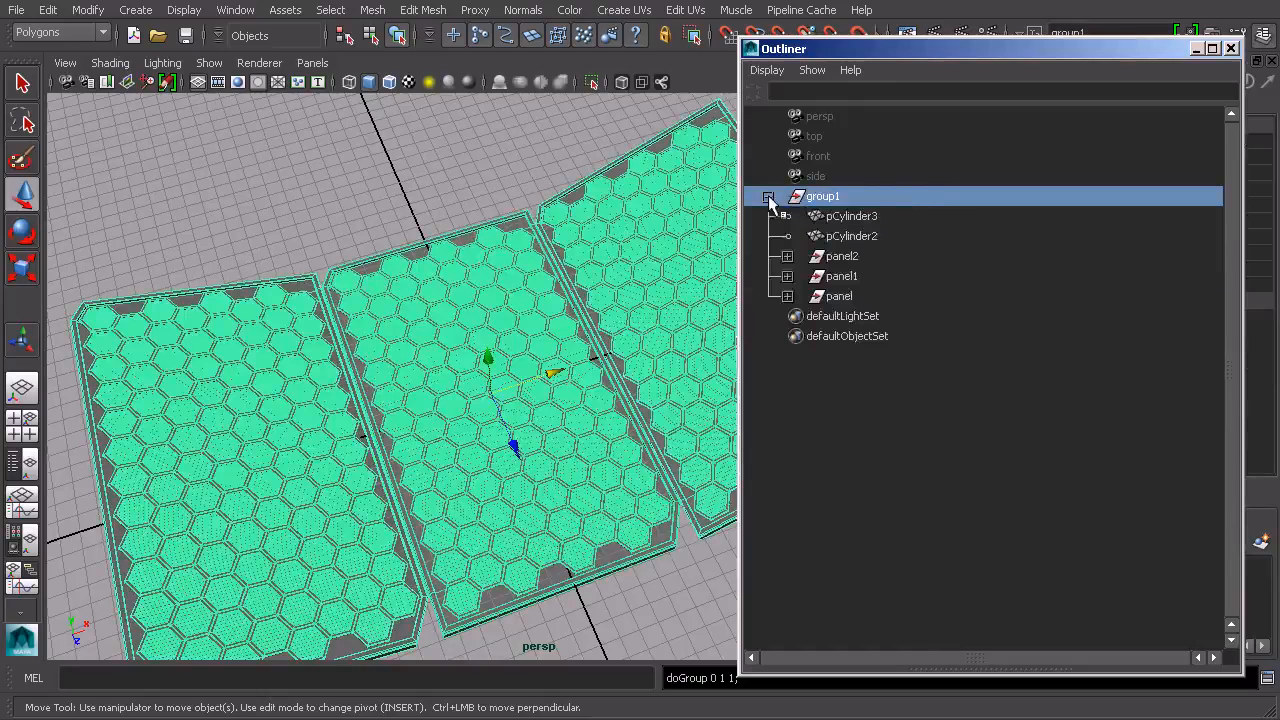
left_click(768, 197)
double_click(834, 197)
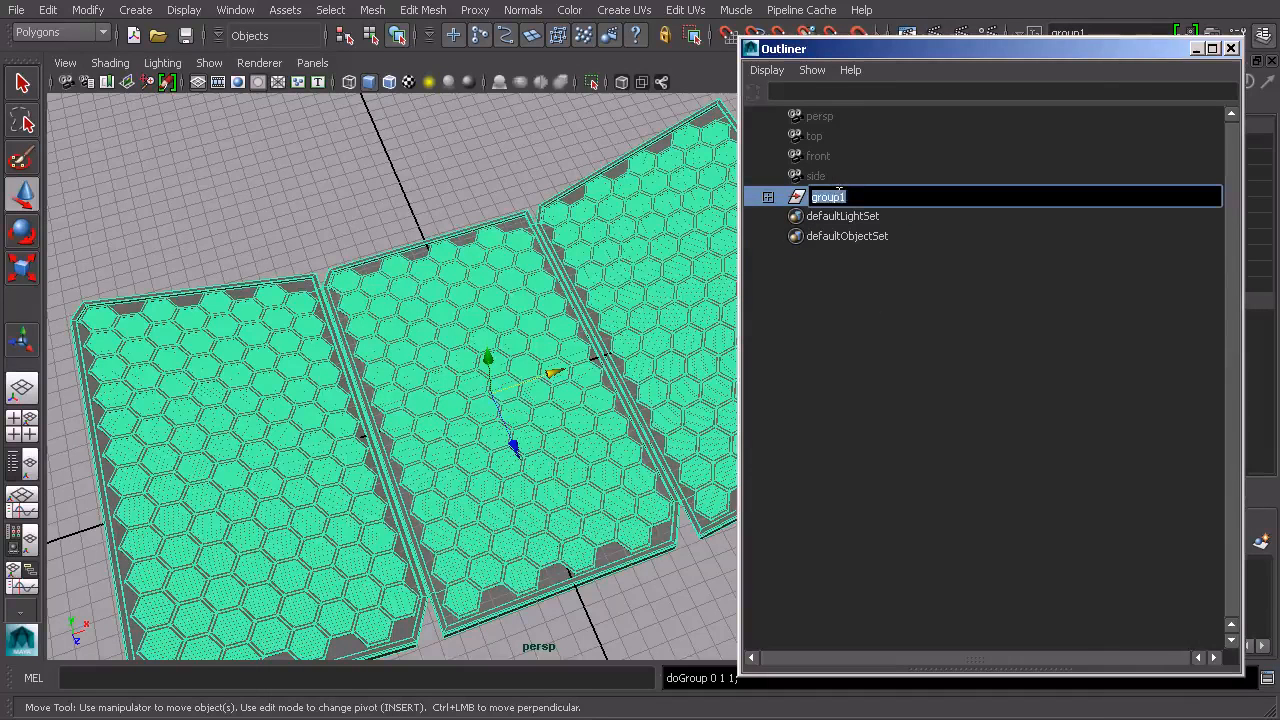
type("LG_Panel_GRP")
key("Return")
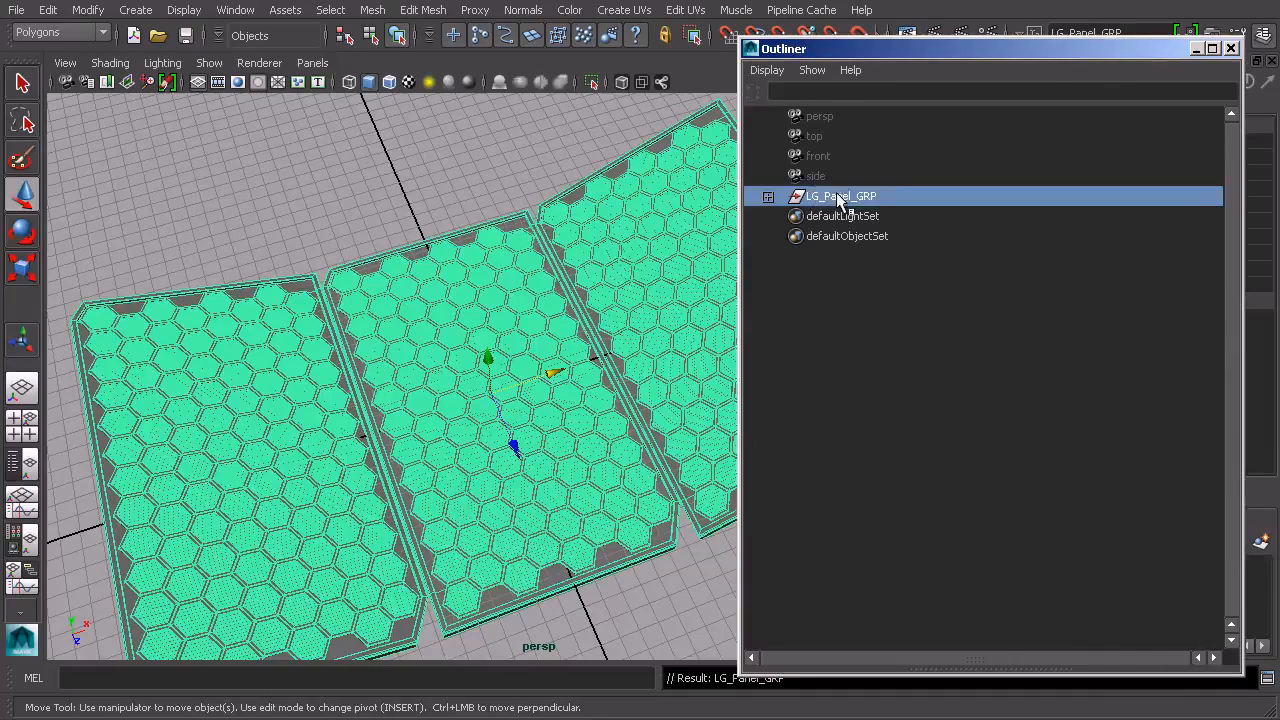
left_click(1233, 49)
Raise LG_Panel_GRP above the grid to Translate Y 18.476 and tilt it to Rotate X 20.272
left_click_drag(671, 323, 491, 240, "alt")
right_click_drag(570, 362, 597, 331, "alt")
left_click_drag(522, 282, 621, 258)
left_click_drag(528, 220, 581, 245)
key("e")
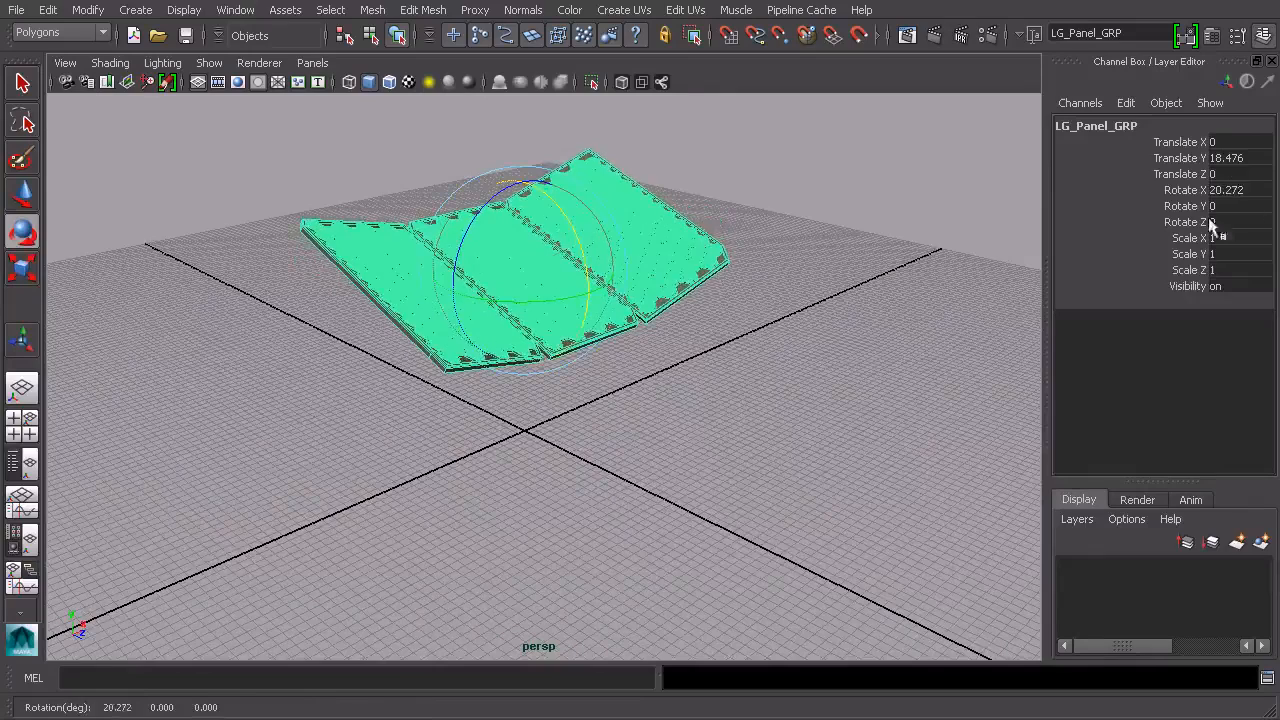
left_click(820, 316)
left_click_drag(809, 329, 752, 460, "alt")
scroll(775, 391, "up", 3)
scroll(834, 465, "down", 3)
left_click_drag(454, 326, 726, 268, "alt")
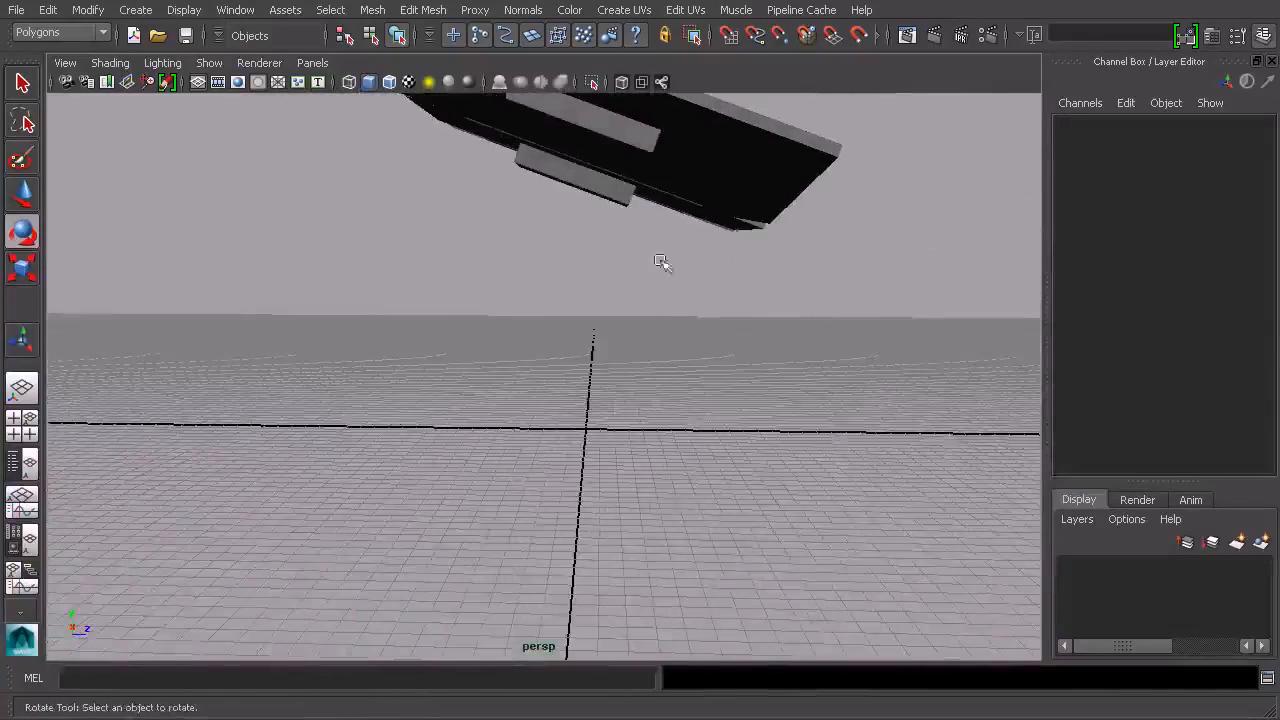
left_click_drag(587, 316, 566, 227, "alt")
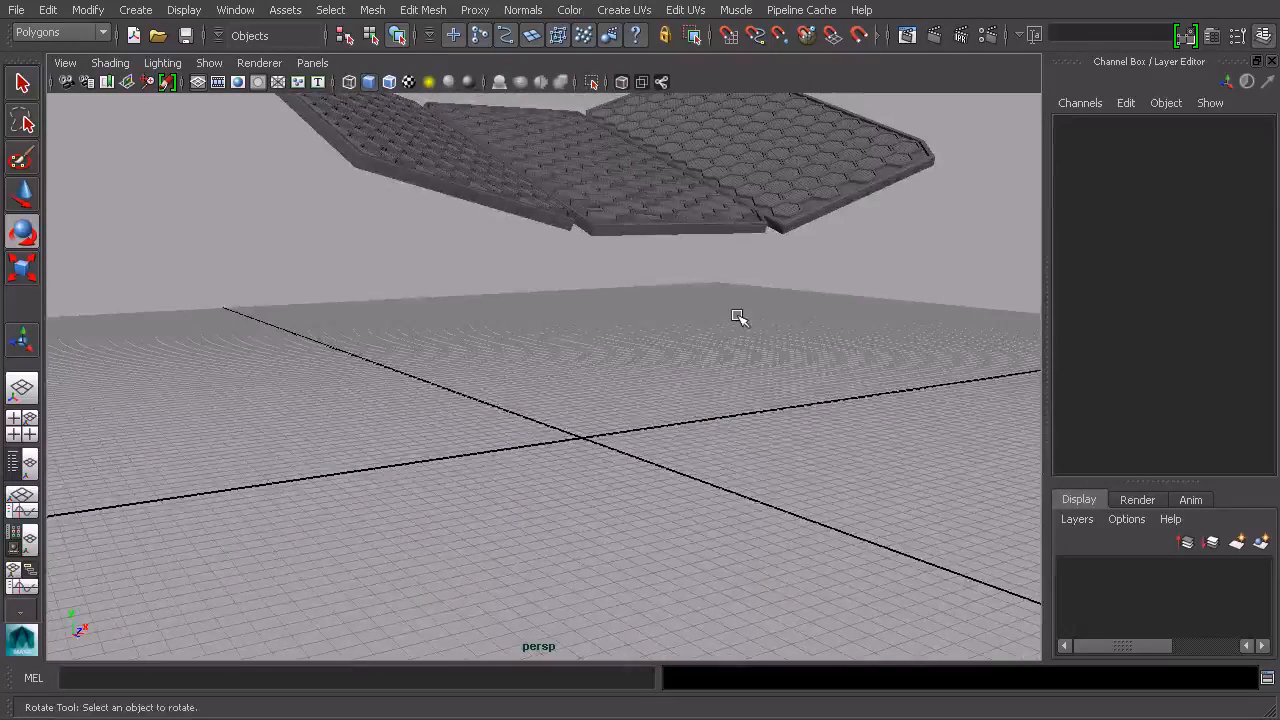